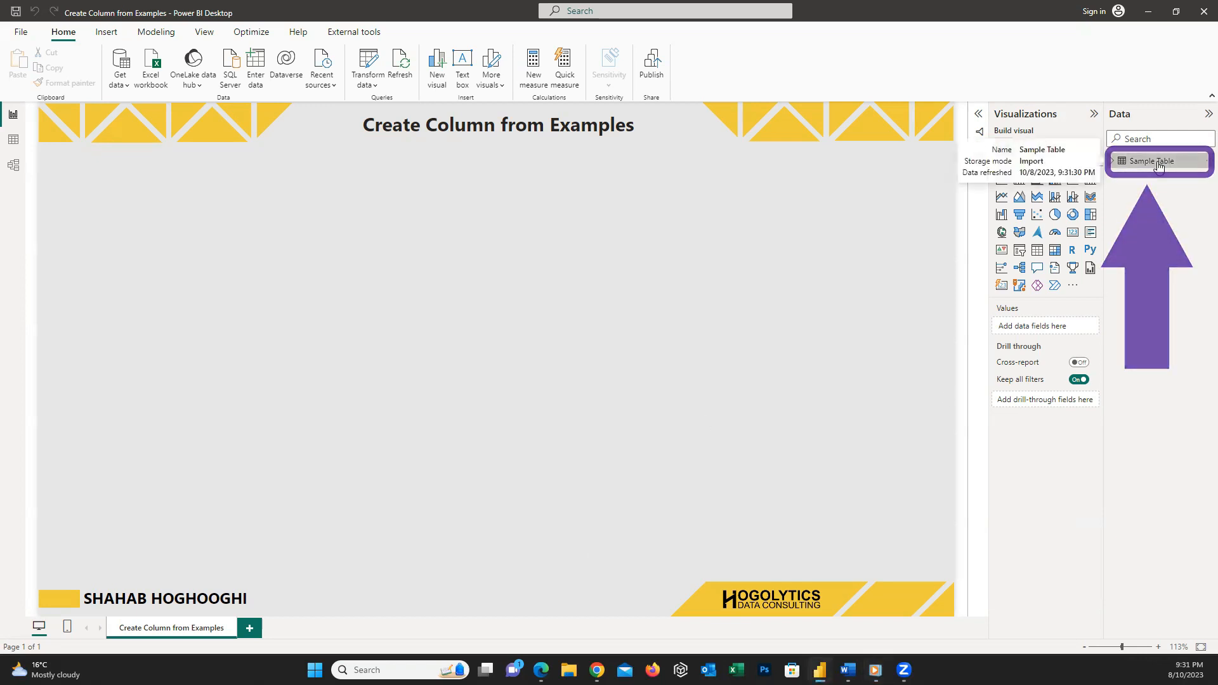
# Open Sample Table for data transformation in Power Query Editor
pyautogui.click(1156, 162)
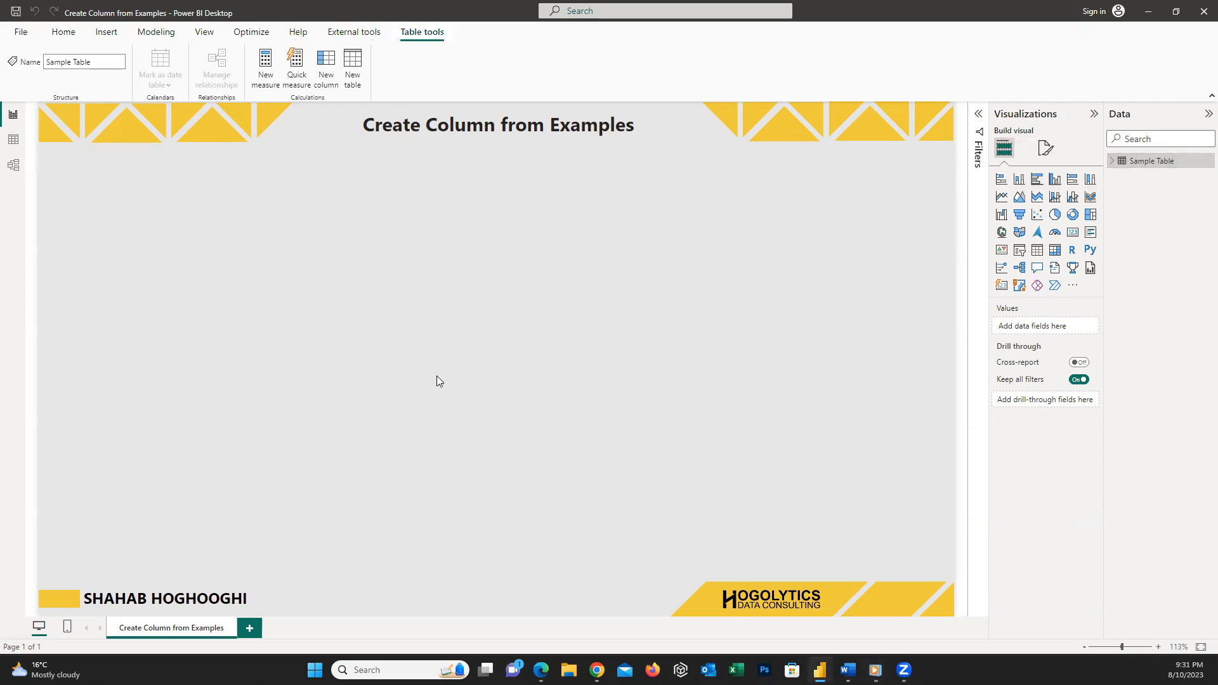
pyautogui.click(63, 31)
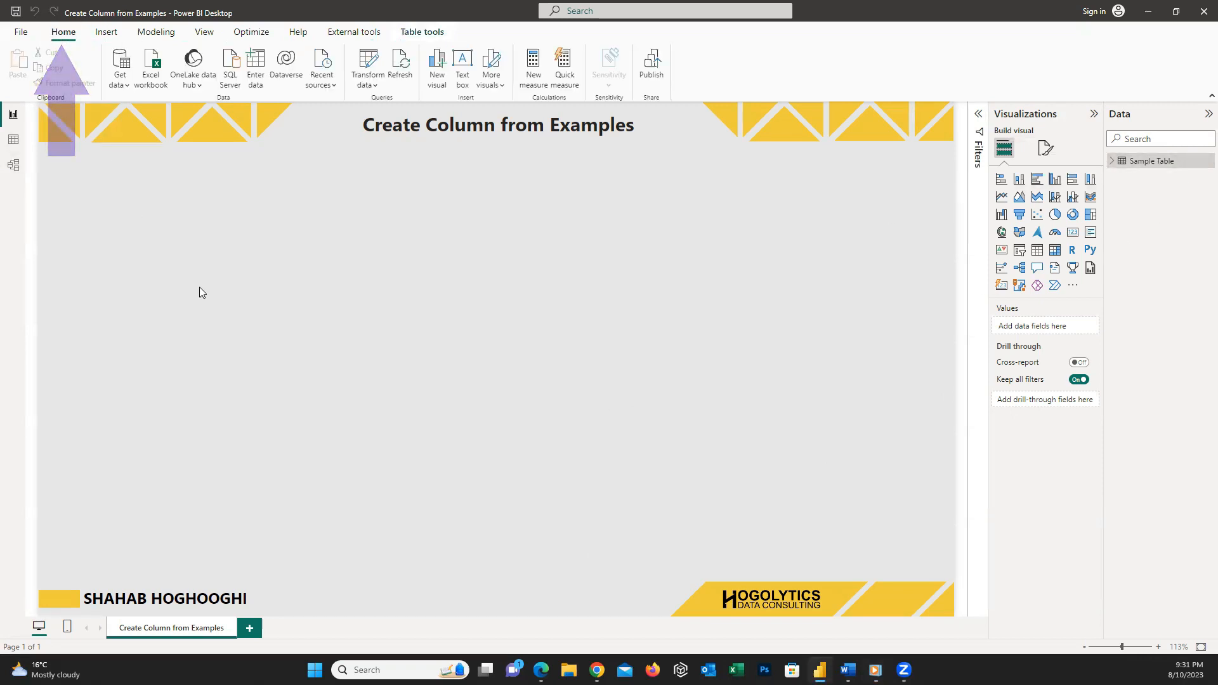
pyautogui.click(376, 58)
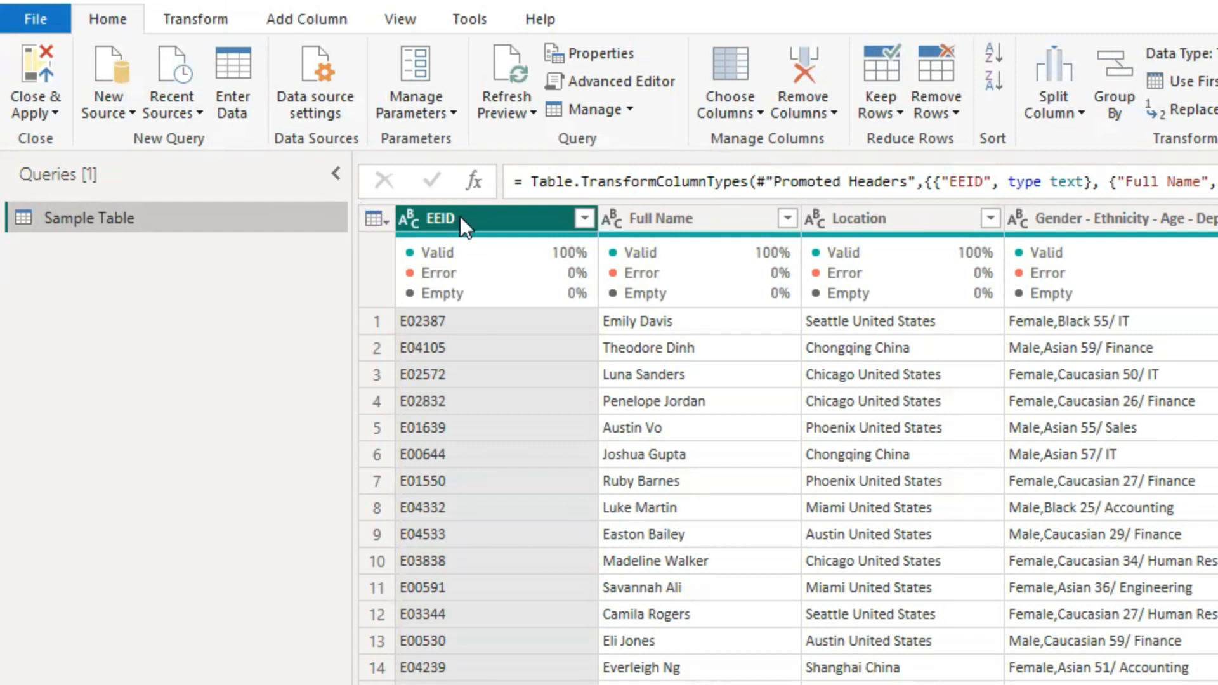
# Add a column from examples, using the first row's EEID without its leading E as the sample value
pyautogui.click(315, 25)
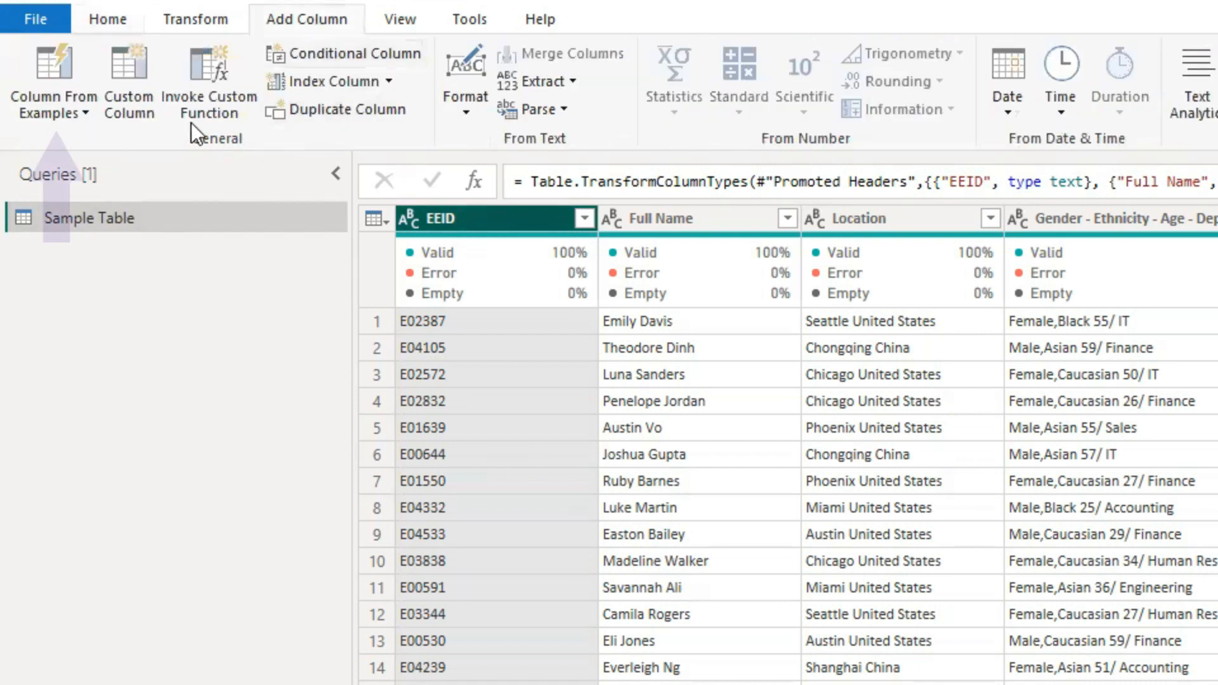
pyautogui.click(57, 81)
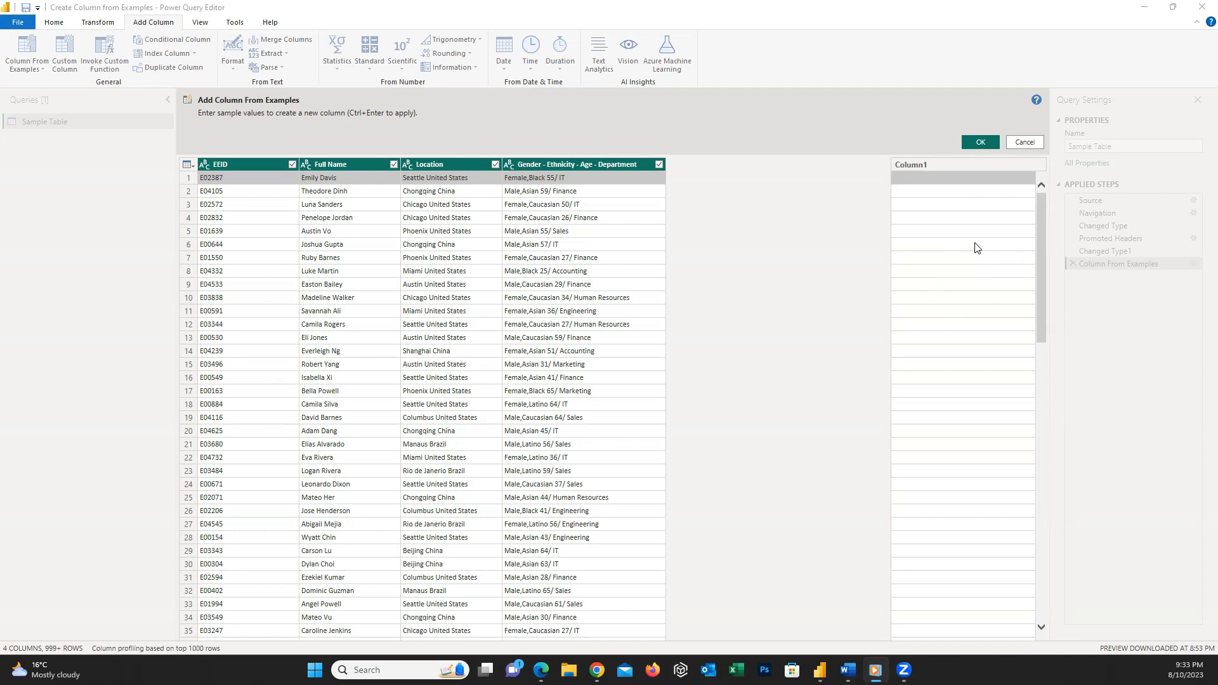
pyautogui.click(936, 186)
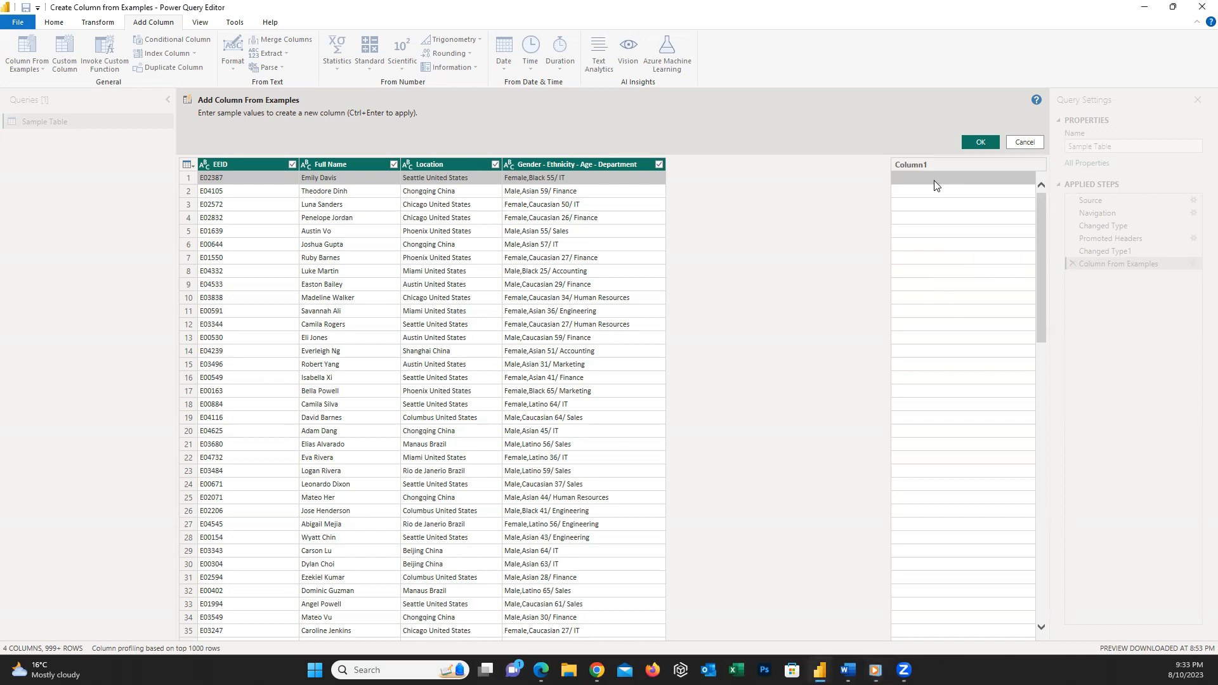
pyautogui.write('02')
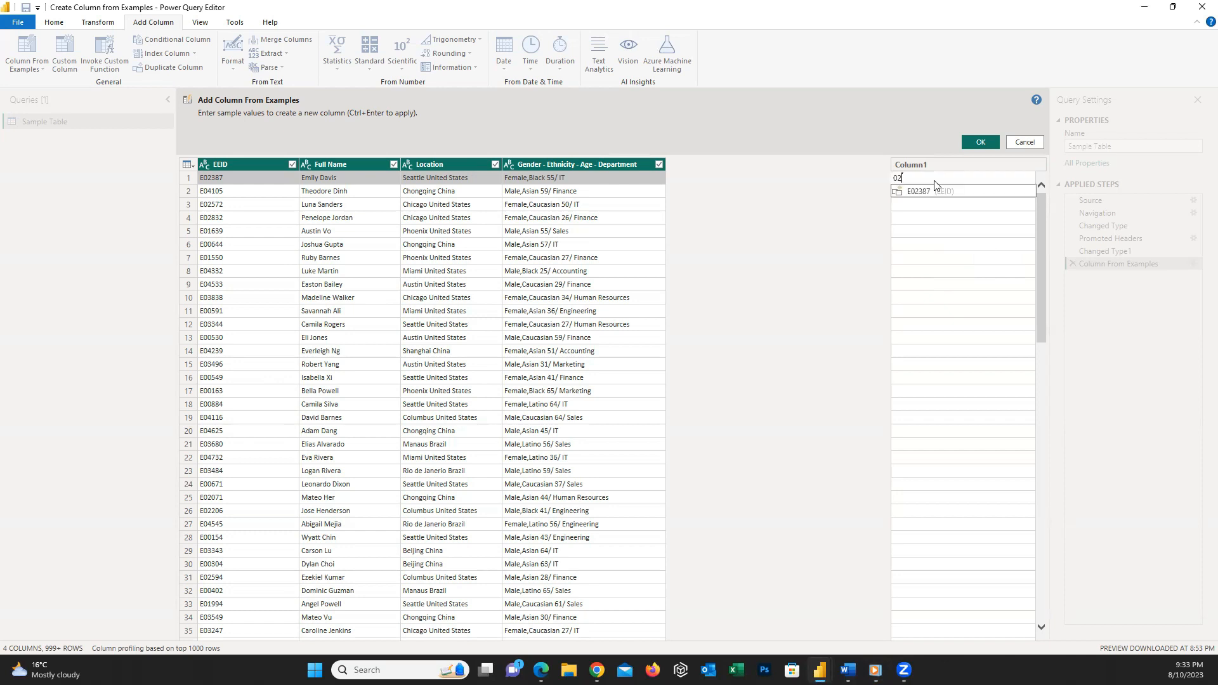
pyautogui.write('387')
pyautogui.press('Return')
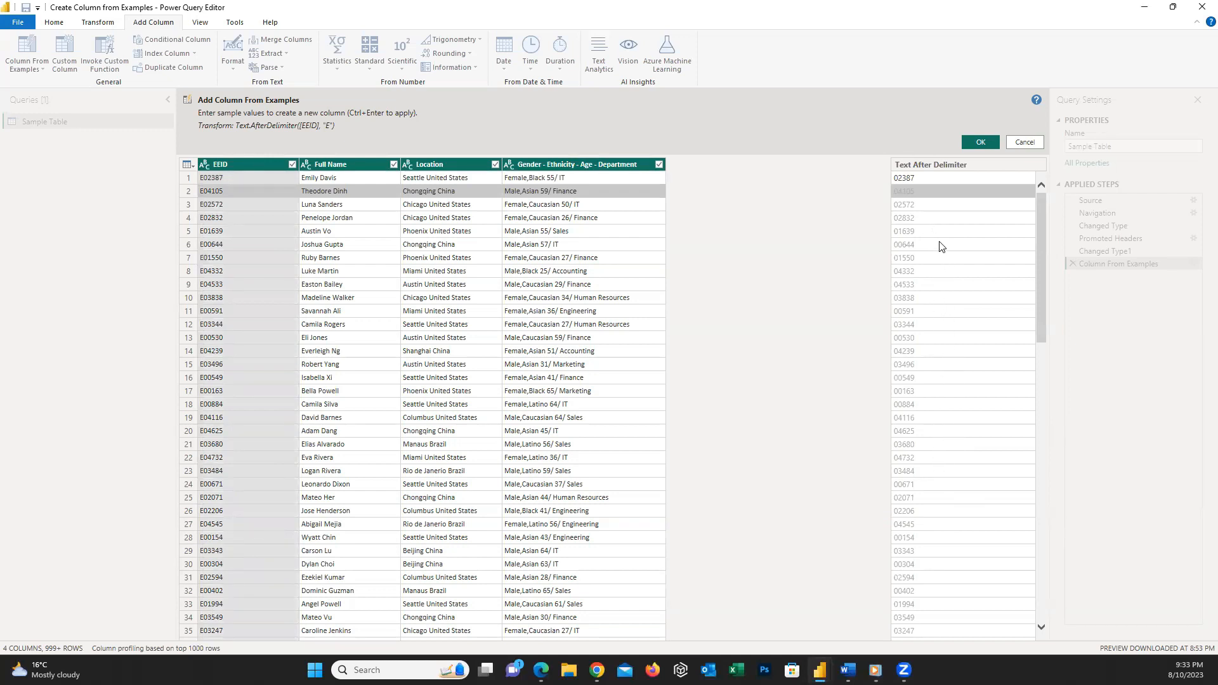
pyautogui.click(980, 141)
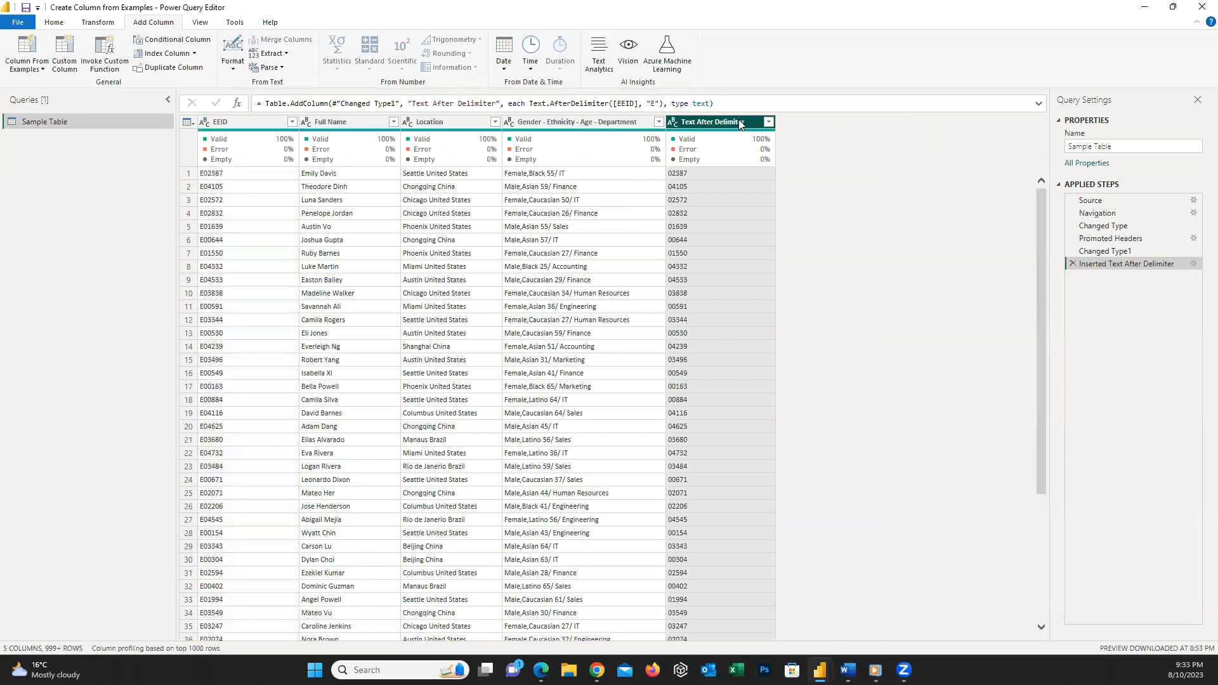
# Rename the new Text After Delimiter column as EmployeeID
pyautogui.doubleClick(739, 119)
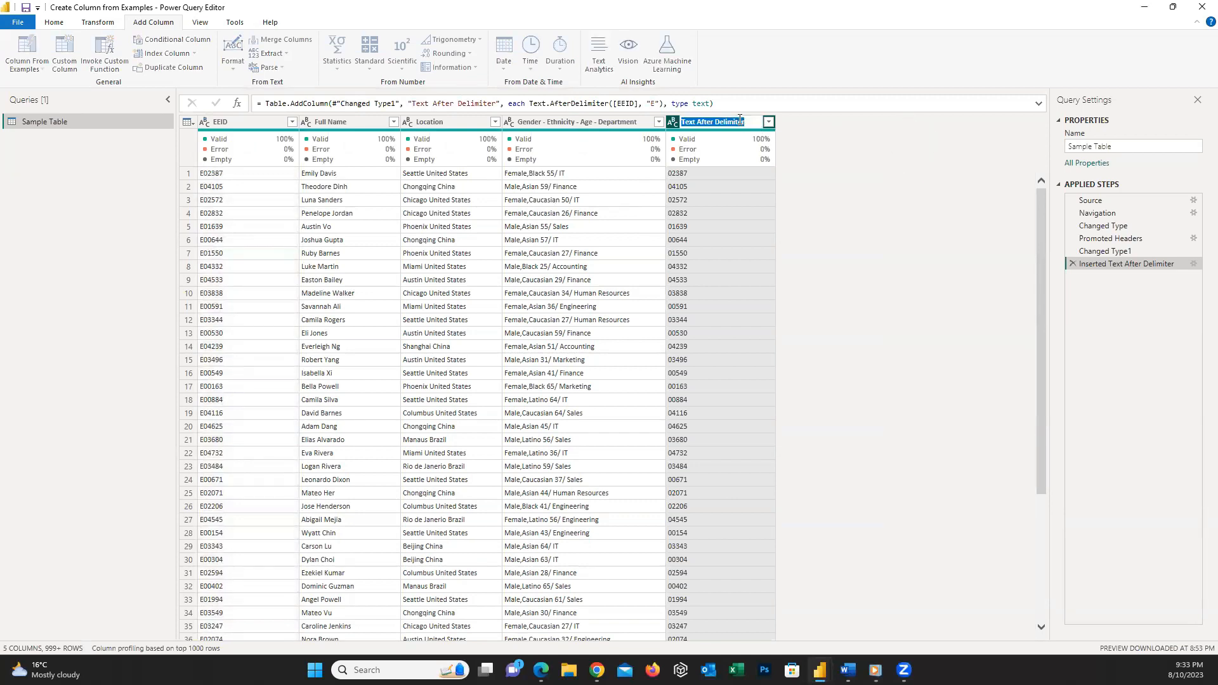
pyautogui.write('EmployeeID')
pyautogui.press('Return')
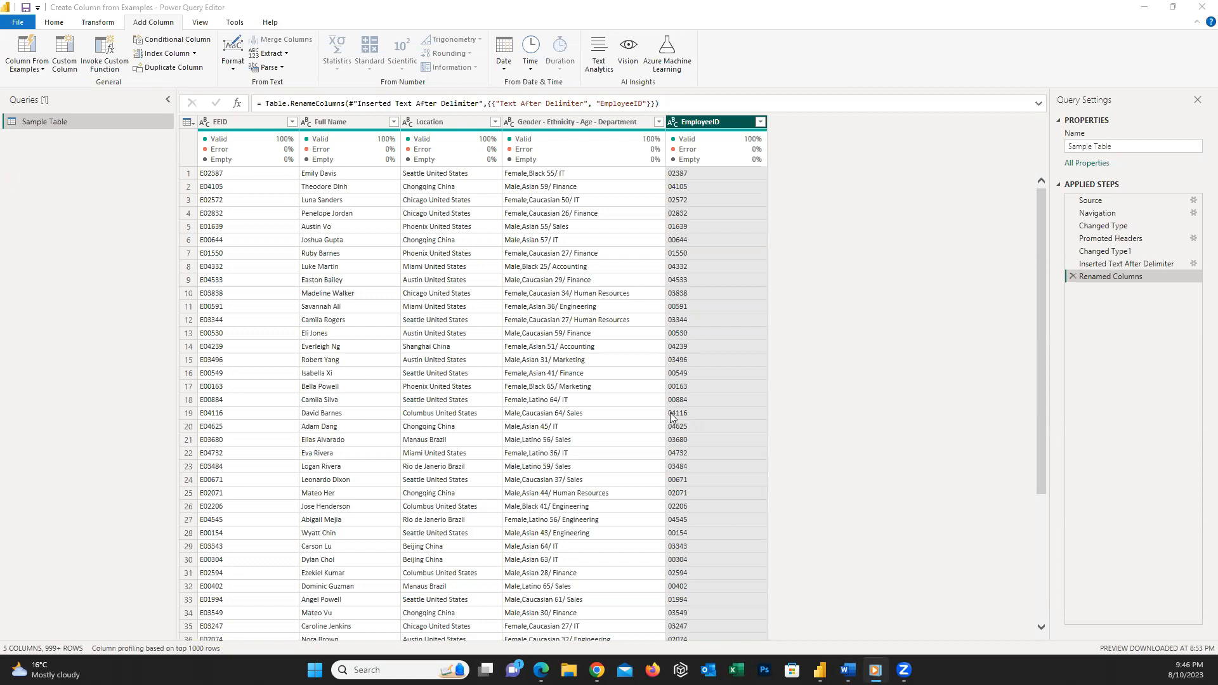
# Start another column from examples and enter Seattle as the sample city for row 1
pyautogui.click(432, 120)
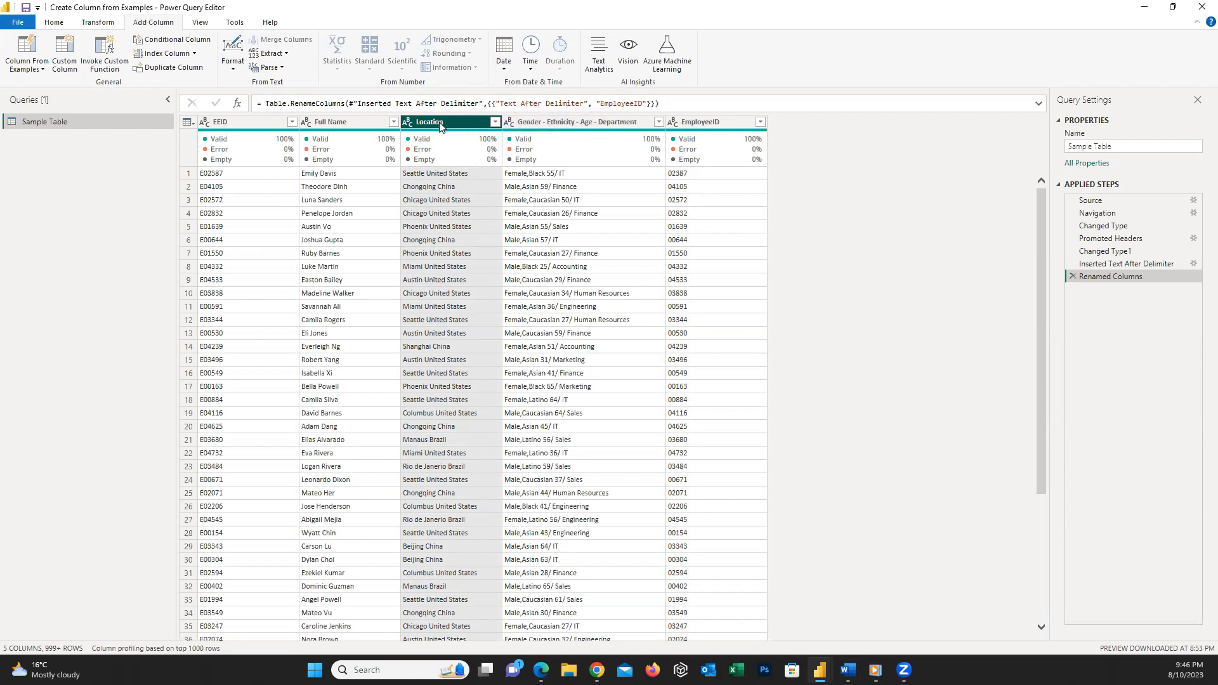
pyautogui.click(36, 55)
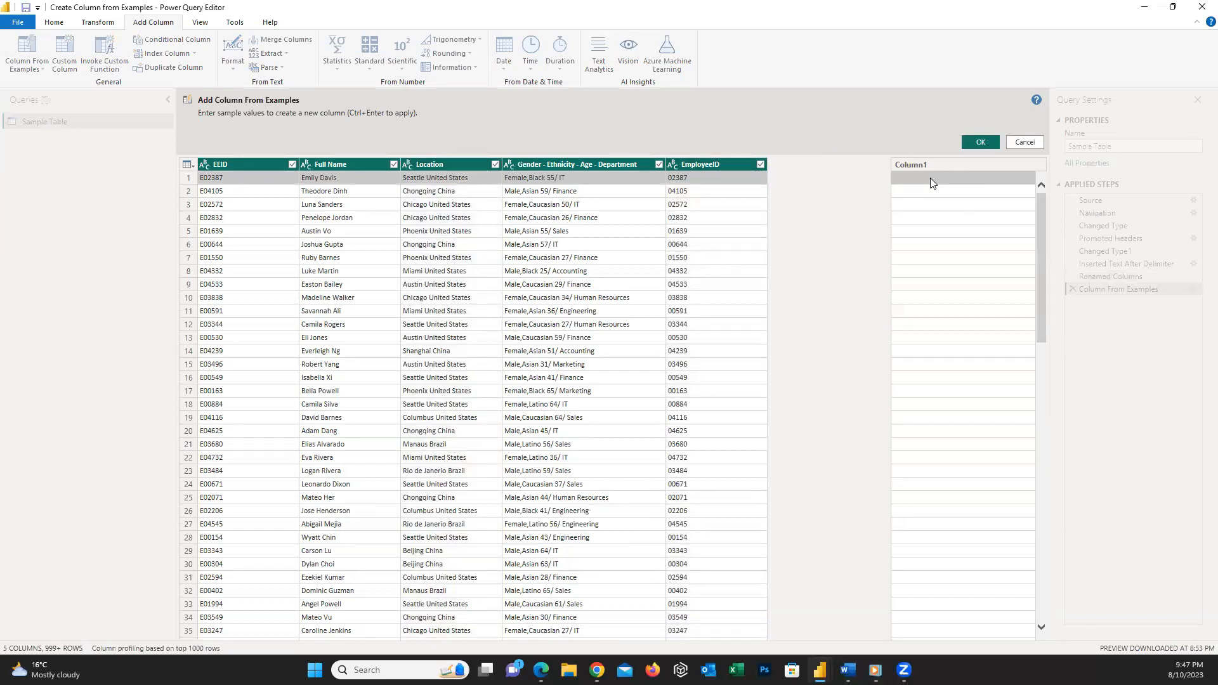
pyautogui.write('S')
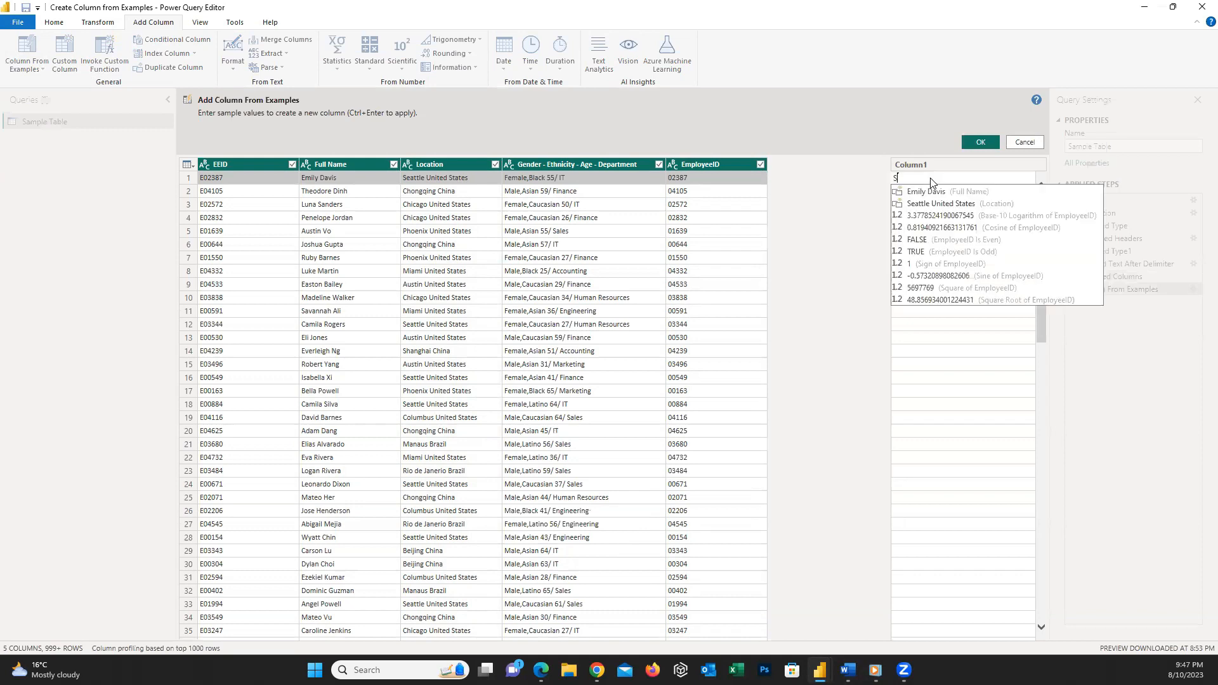
pyautogui.write('eattle')
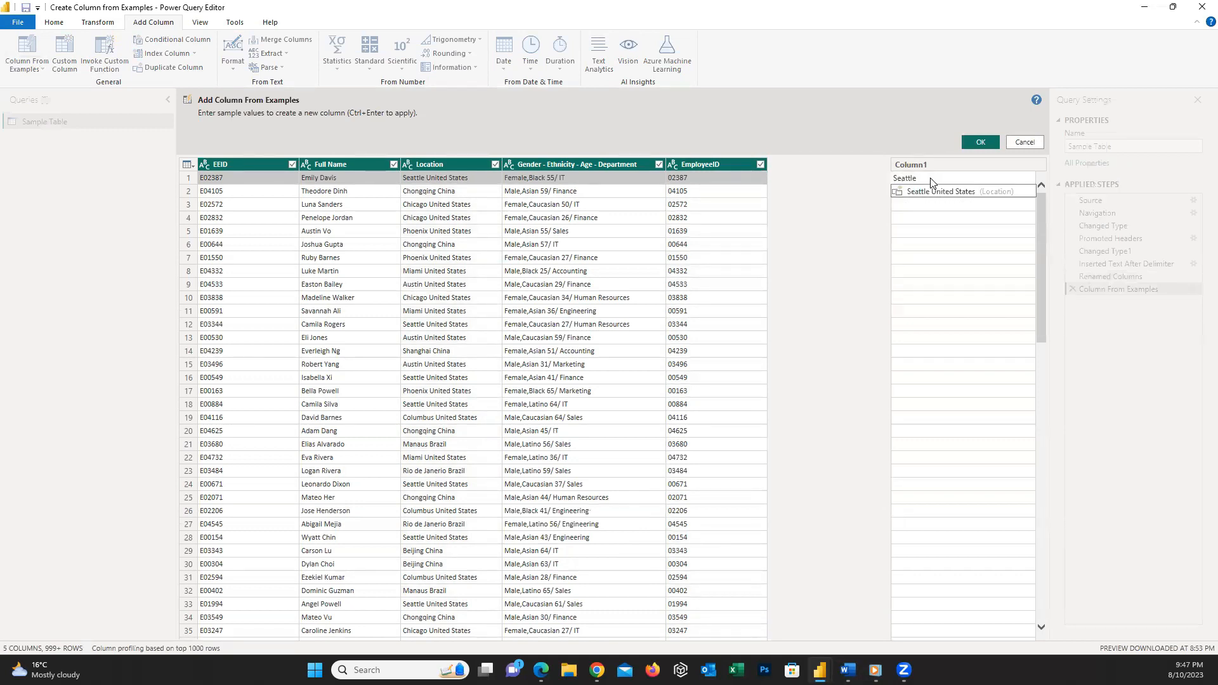
pyautogui.press('Return')
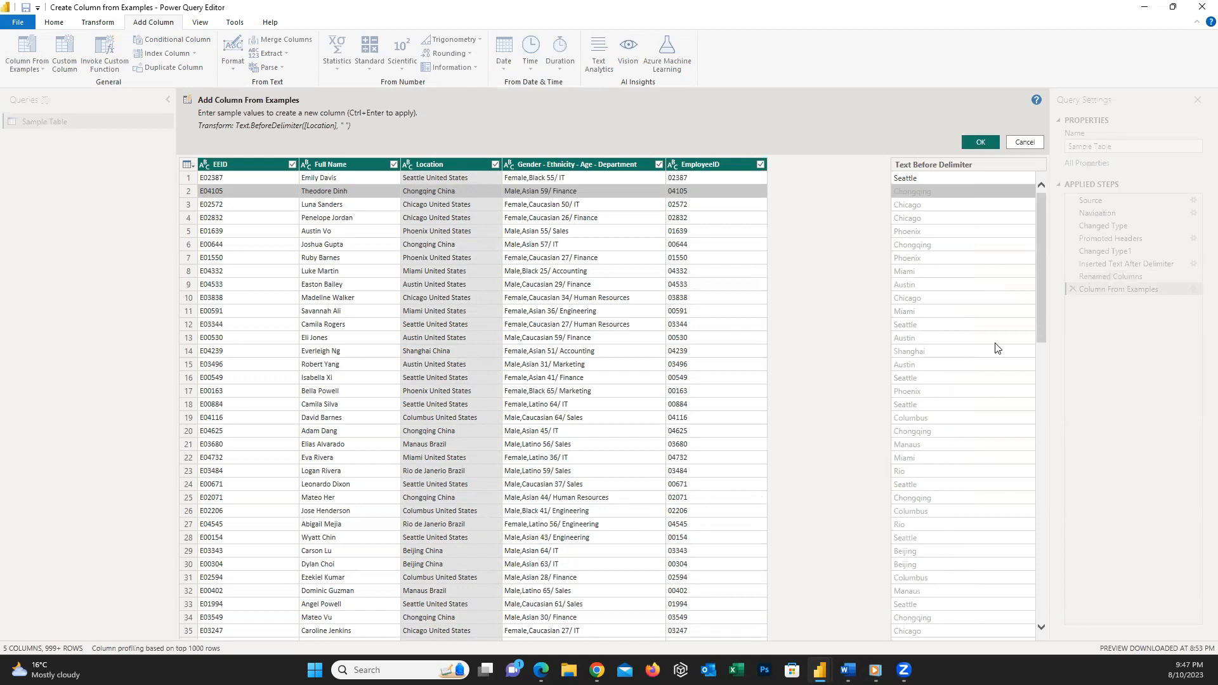
# Enter further sample cities in the new column: Chicago in row 3, Miami in row 8 and Austin in row 9
pyautogui.click(939, 204)
pyautogui.write('Chi')
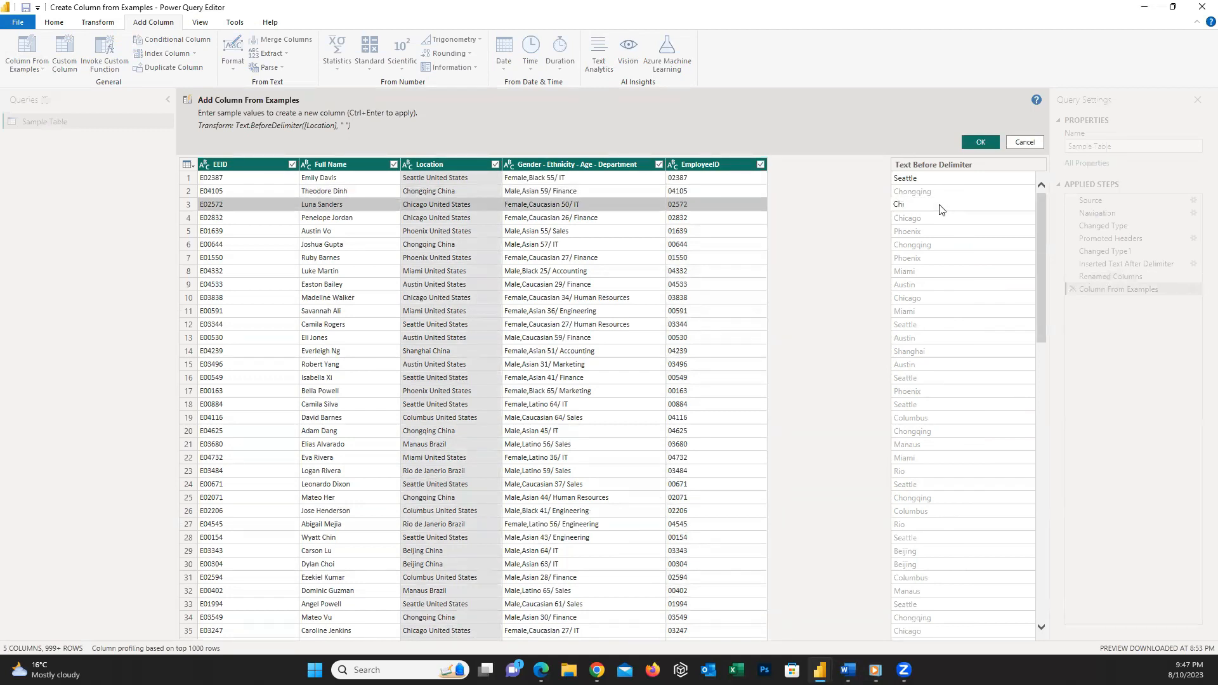
pyautogui.write('cago')
pyautogui.click(940, 273)
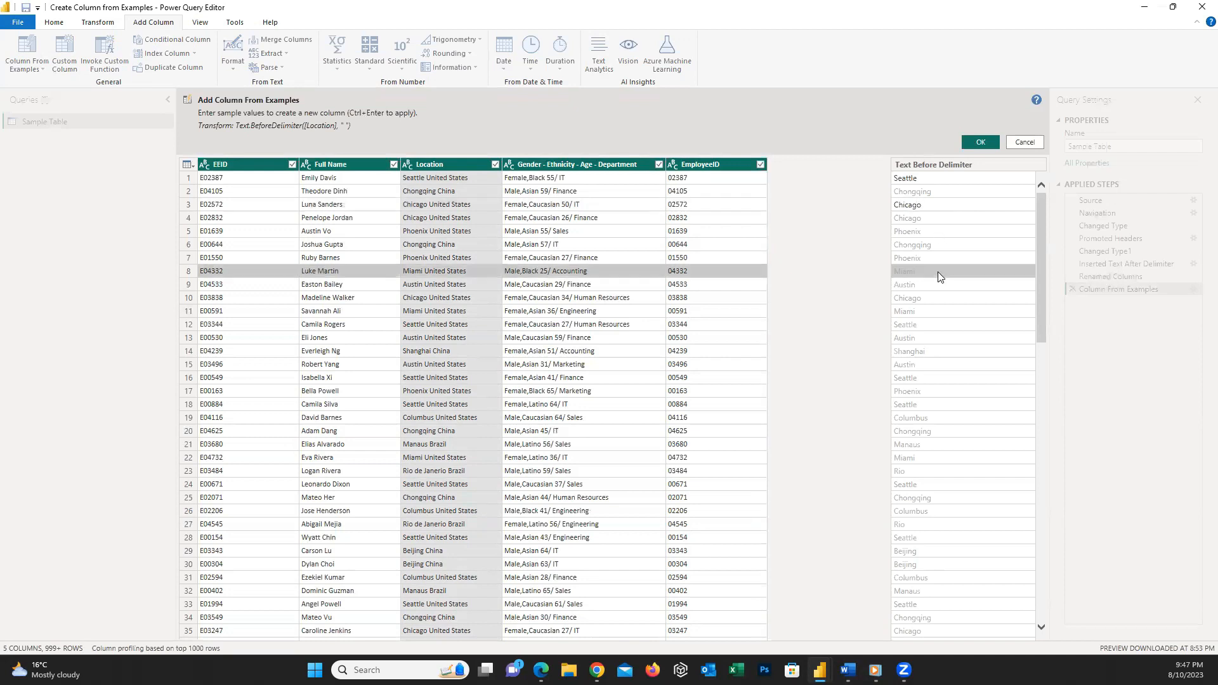
pyautogui.write('Miam')
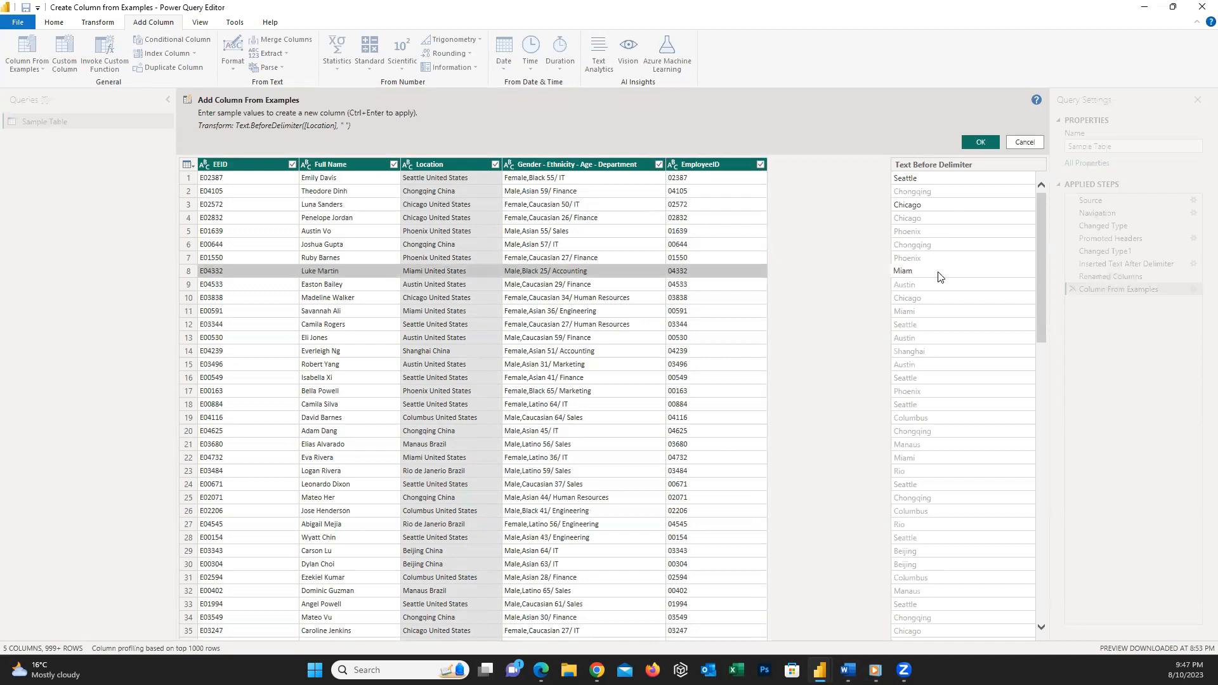
pyautogui.write('i')
pyautogui.click(927, 285)
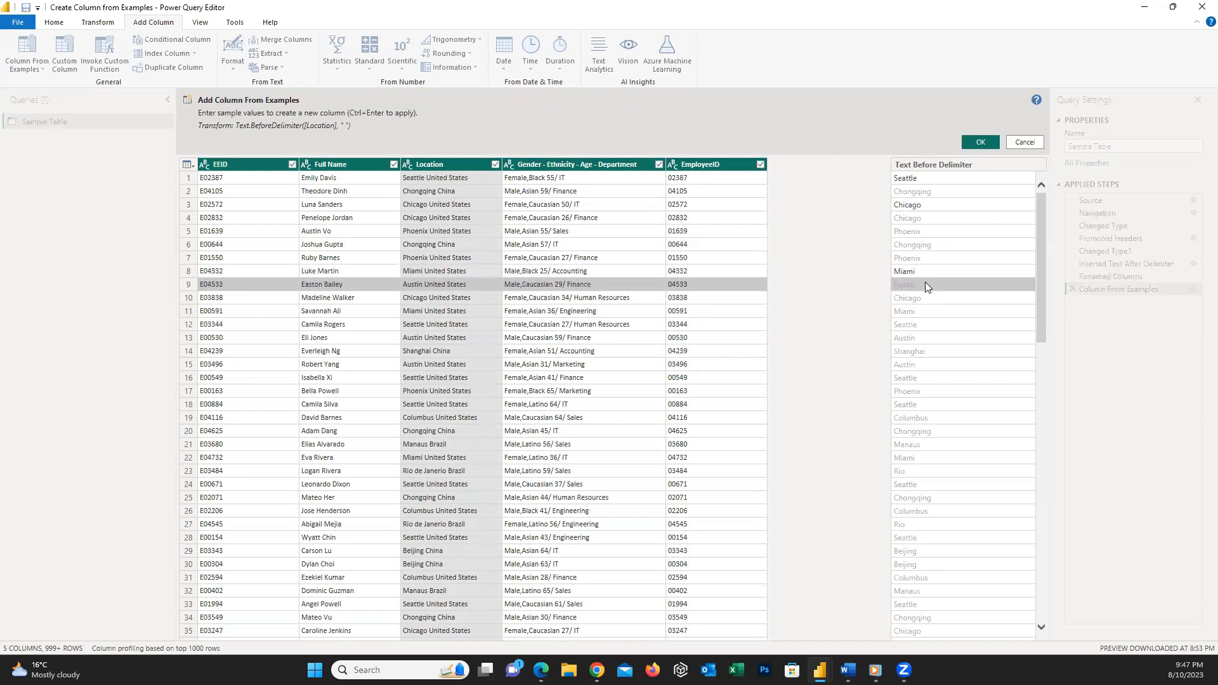
pyautogui.write('Austin')
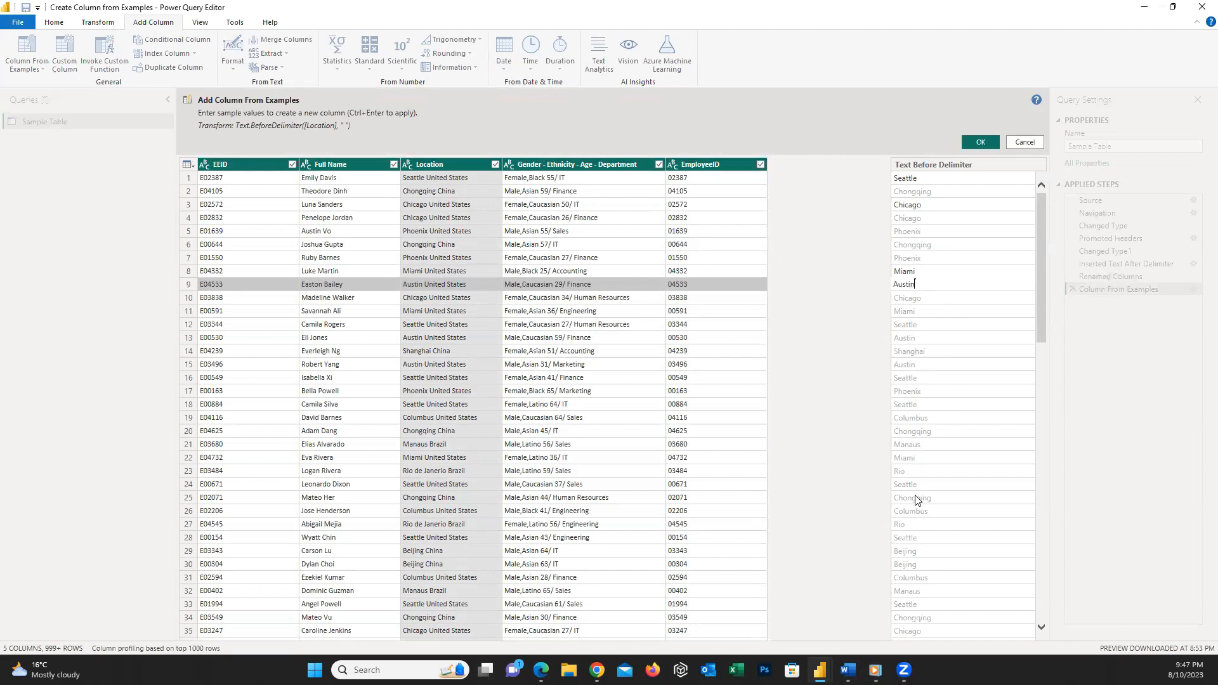
# Enter Rio de Janerio as the sample city for row 23 of the new column
pyautogui.click(916, 473)
pyautogui.write('io de')
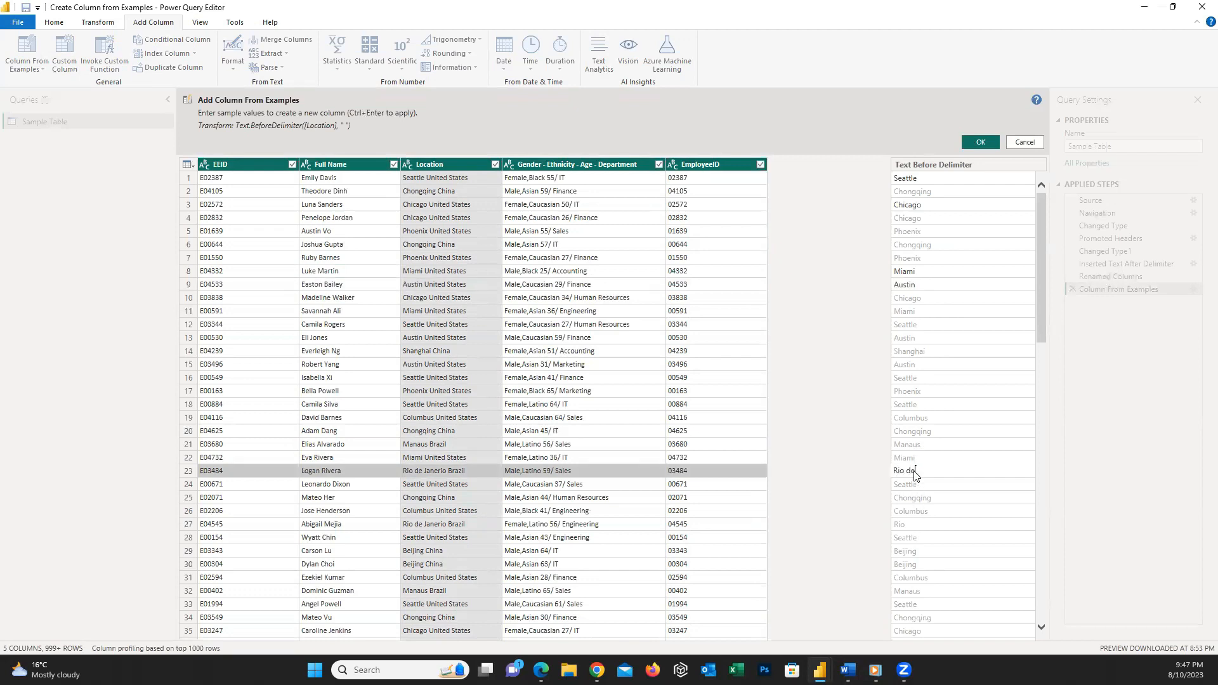
pyautogui.write(' Janerio')
pyautogui.press('Return')
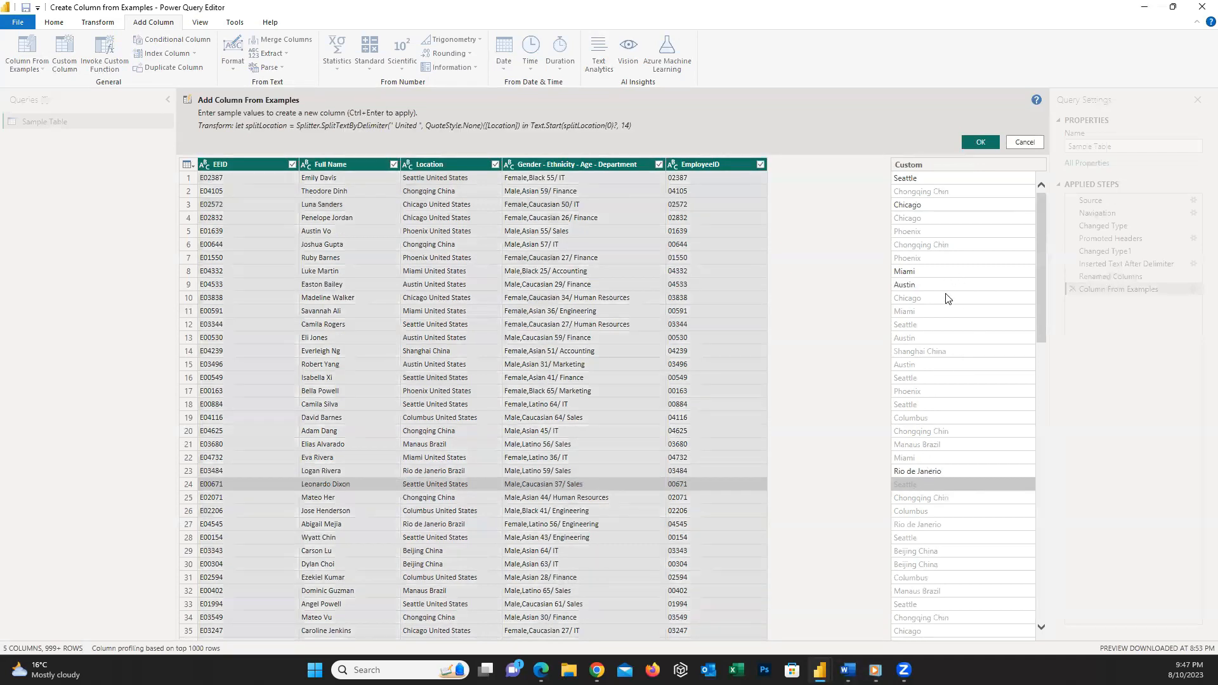
# Correct the suggested cities by entering Chongqing in row 2 and Beijing in row 29 of the new column
pyautogui.click(950, 192)
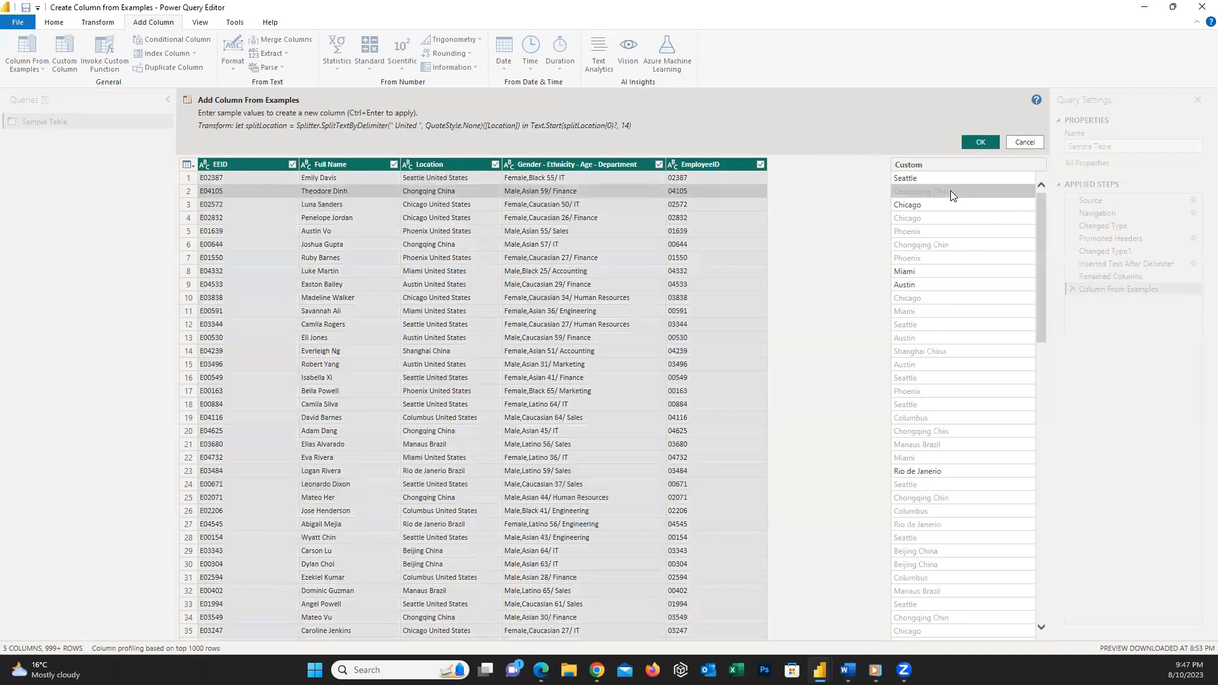
pyautogui.write('C')
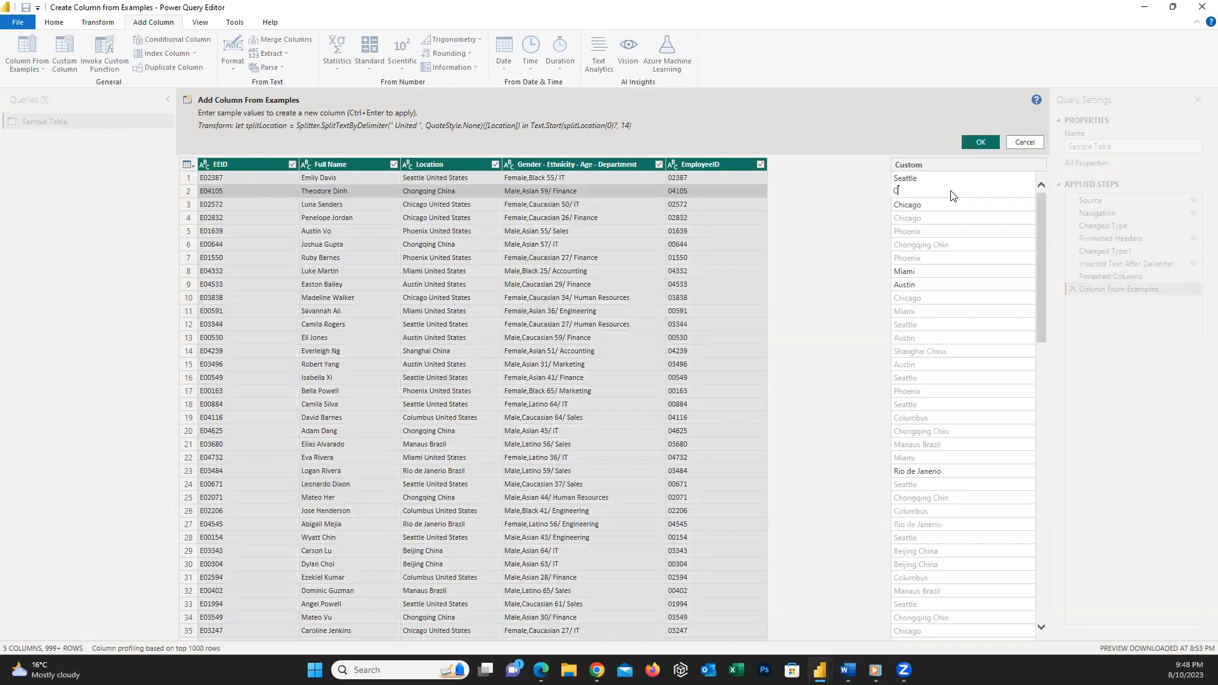
pyautogui.write('hongqing')
pyautogui.press('Return')
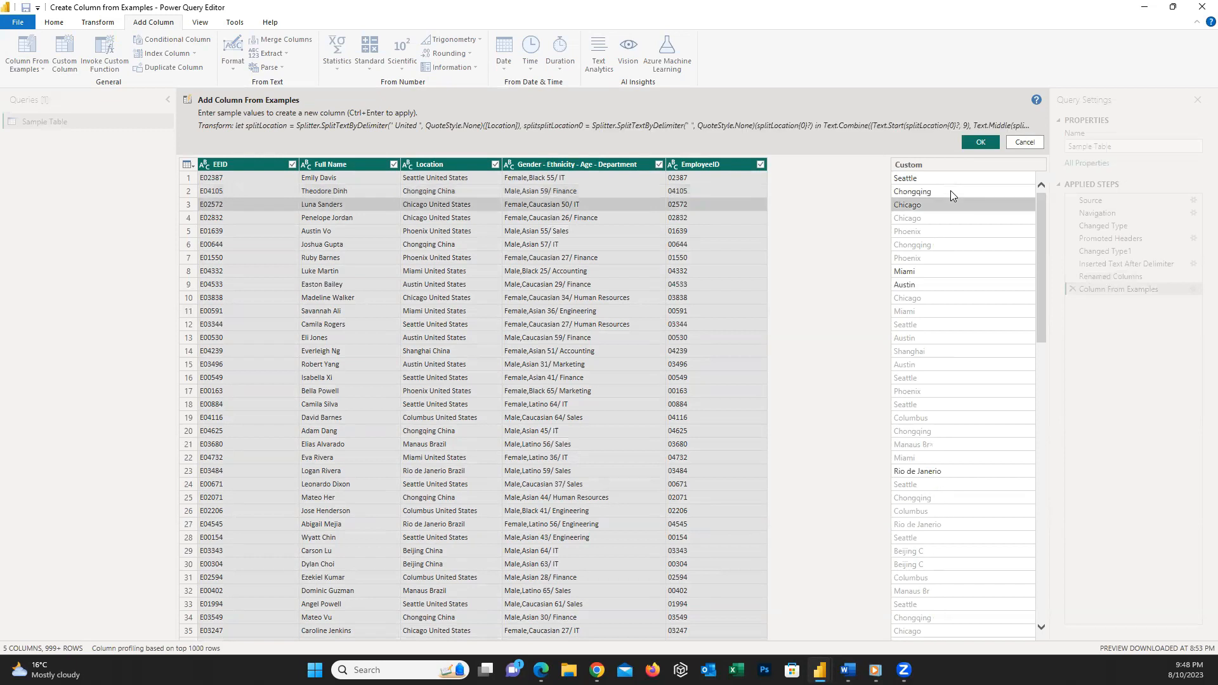
pyautogui.click(933, 557)
pyautogui.write('Be')
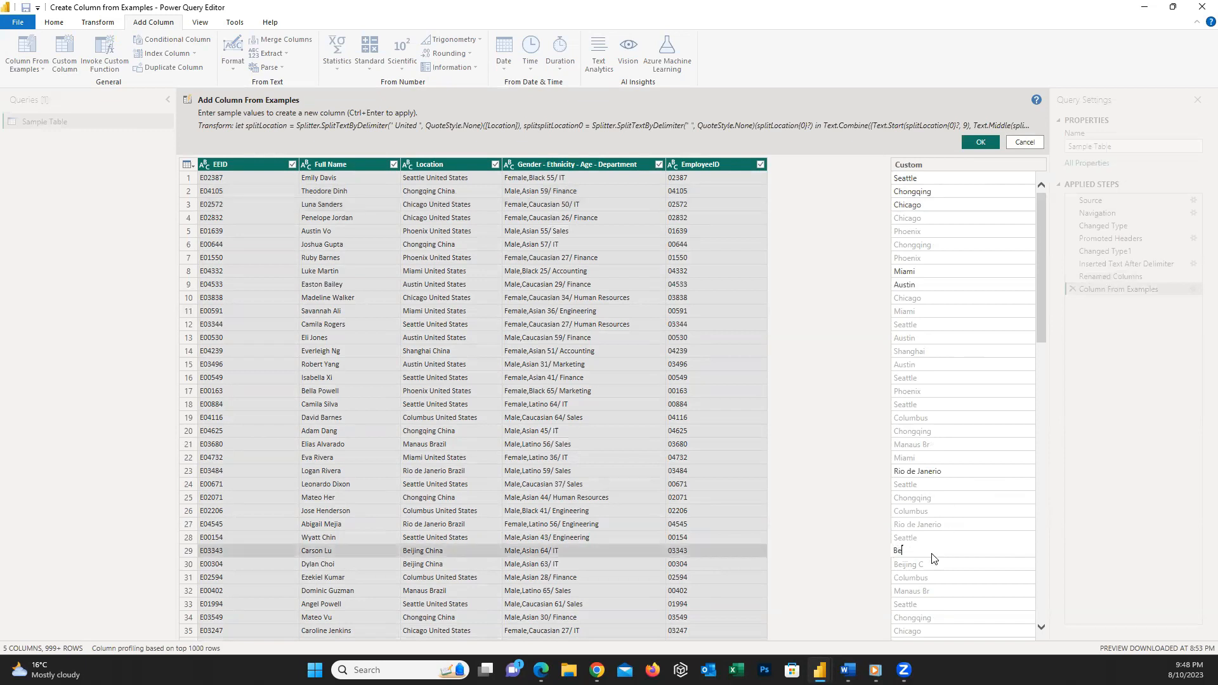
pyautogui.write('ijing')
pyautogui.press('Return')
# Check the suggested cities through all preview rows and accept the new column from examples
pyautogui.scroll(-5, 938, 273)
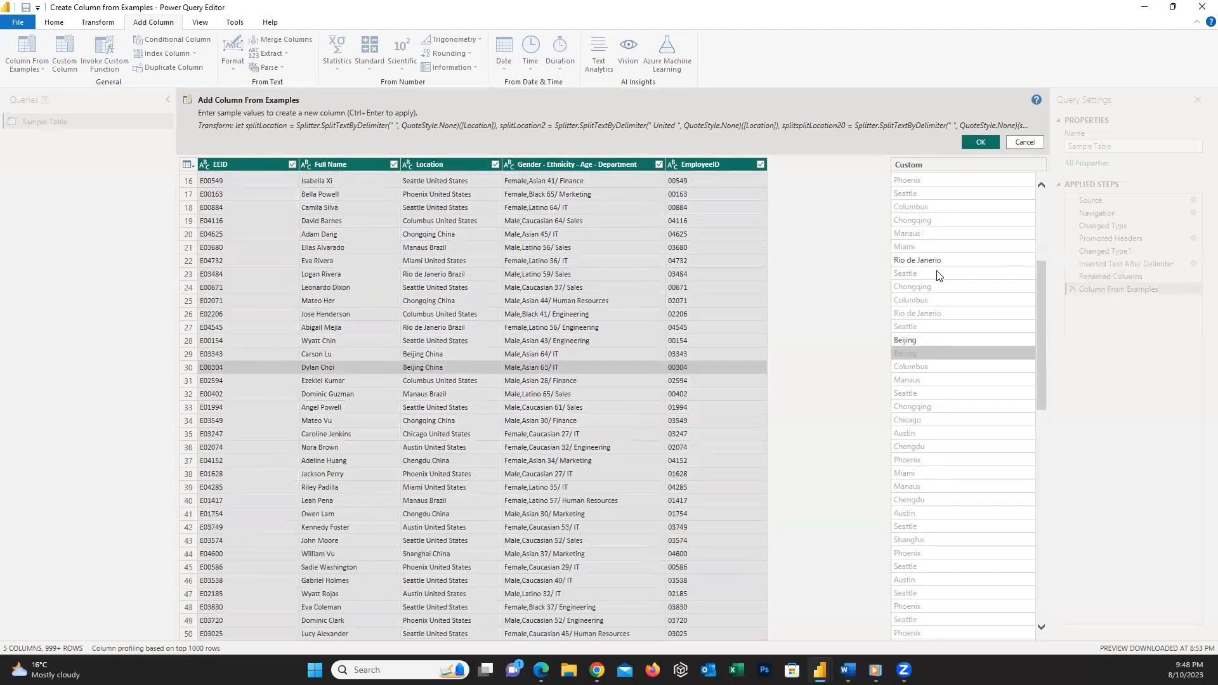
pyautogui.scroll(-12, 958, 380)
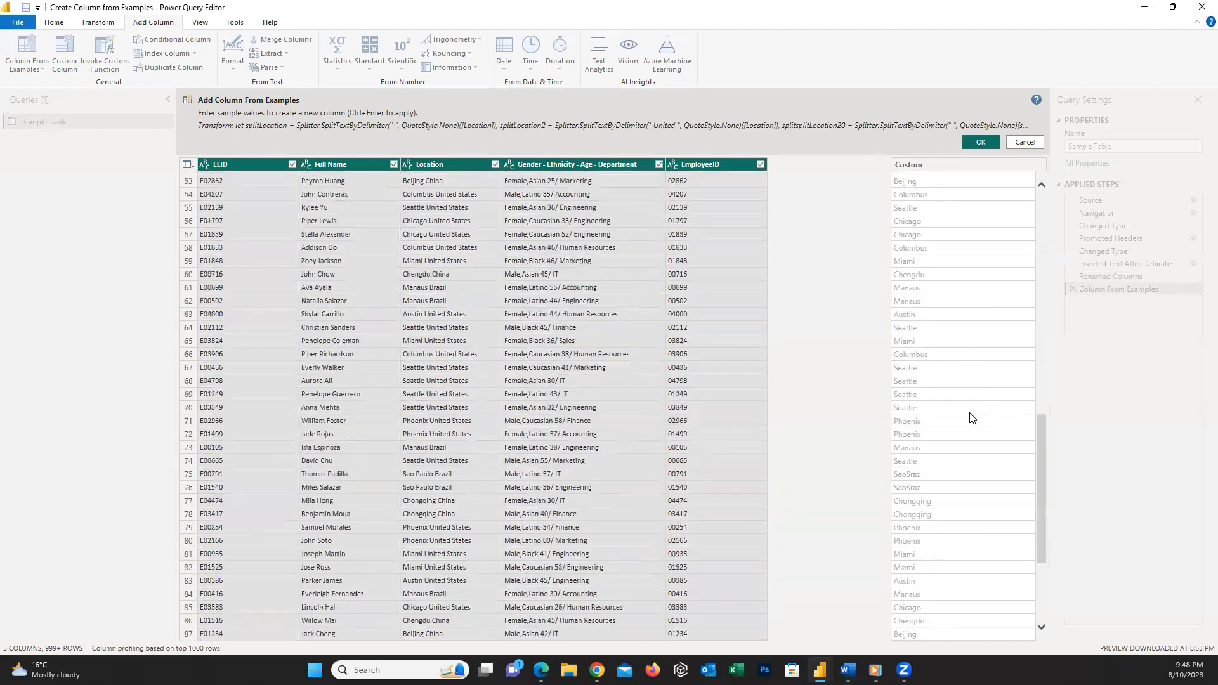
pyautogui.scroll(-4, 971, 413)
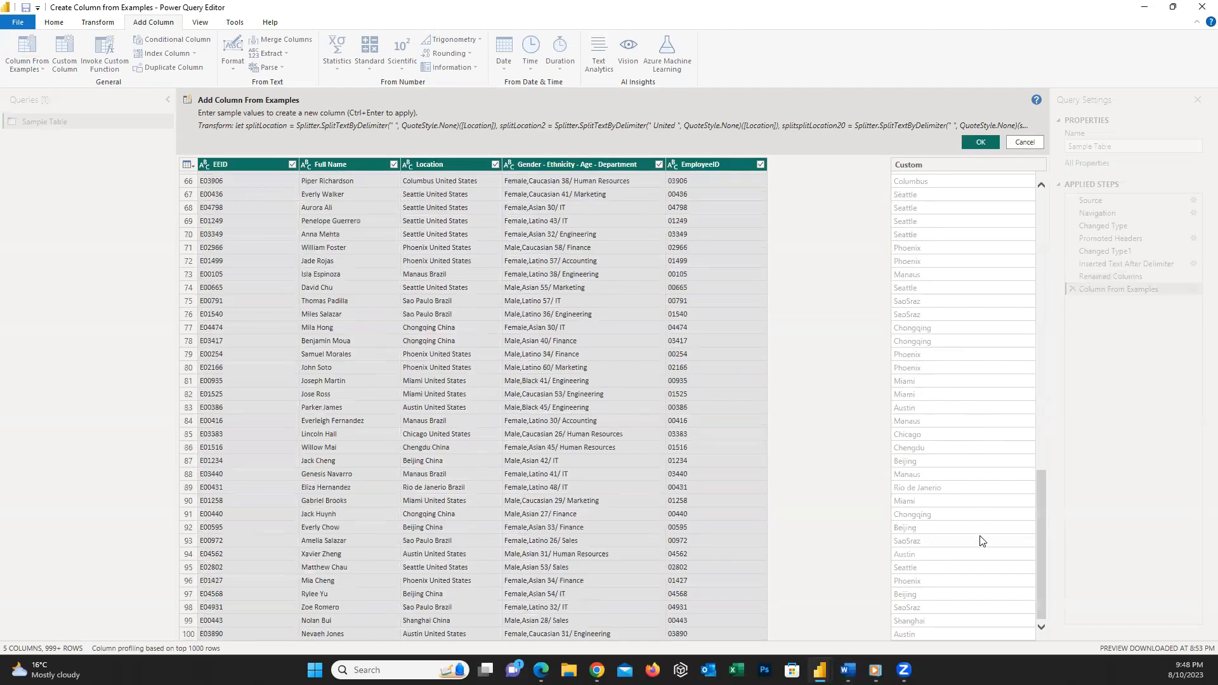
pyautogui.scroll(7, 980, 444)
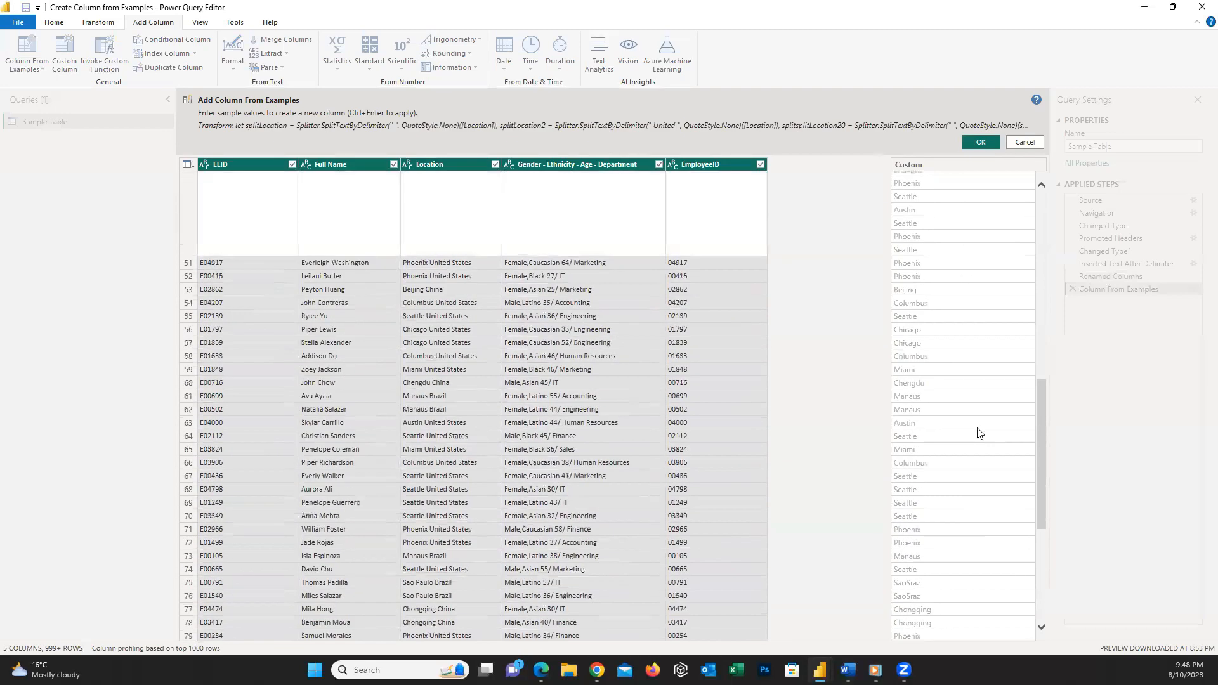
pyautogui.scroll(15, 978, 413)
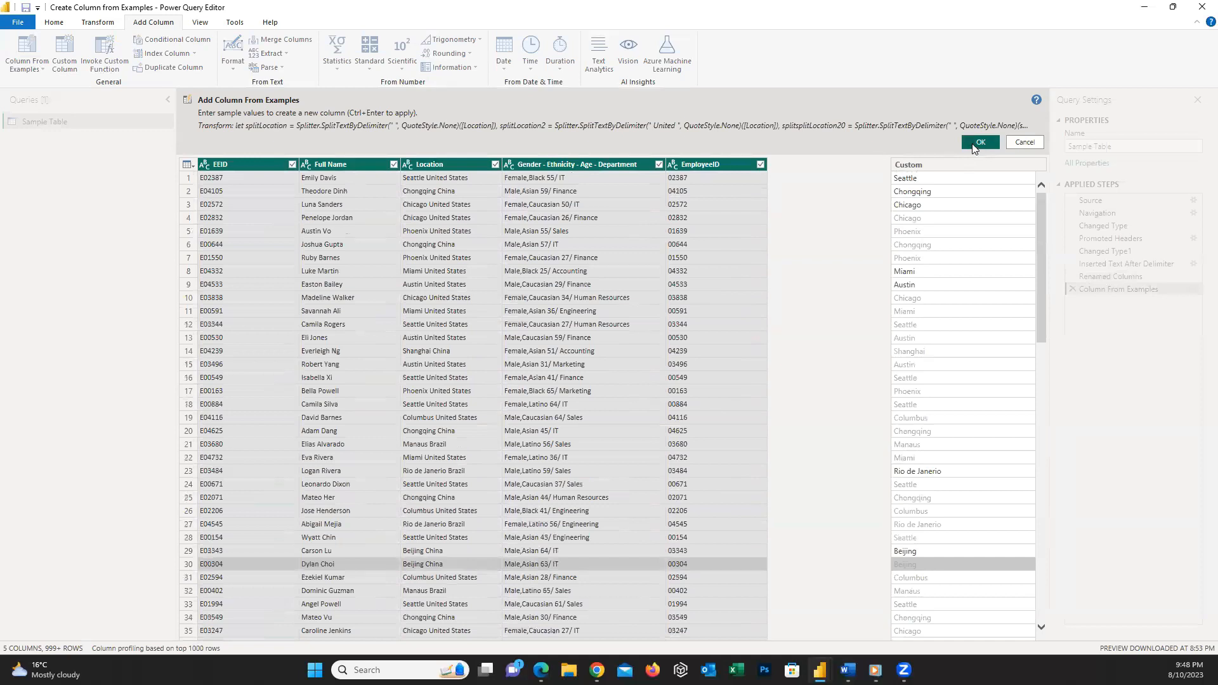
pyautogui.click(980, 143)
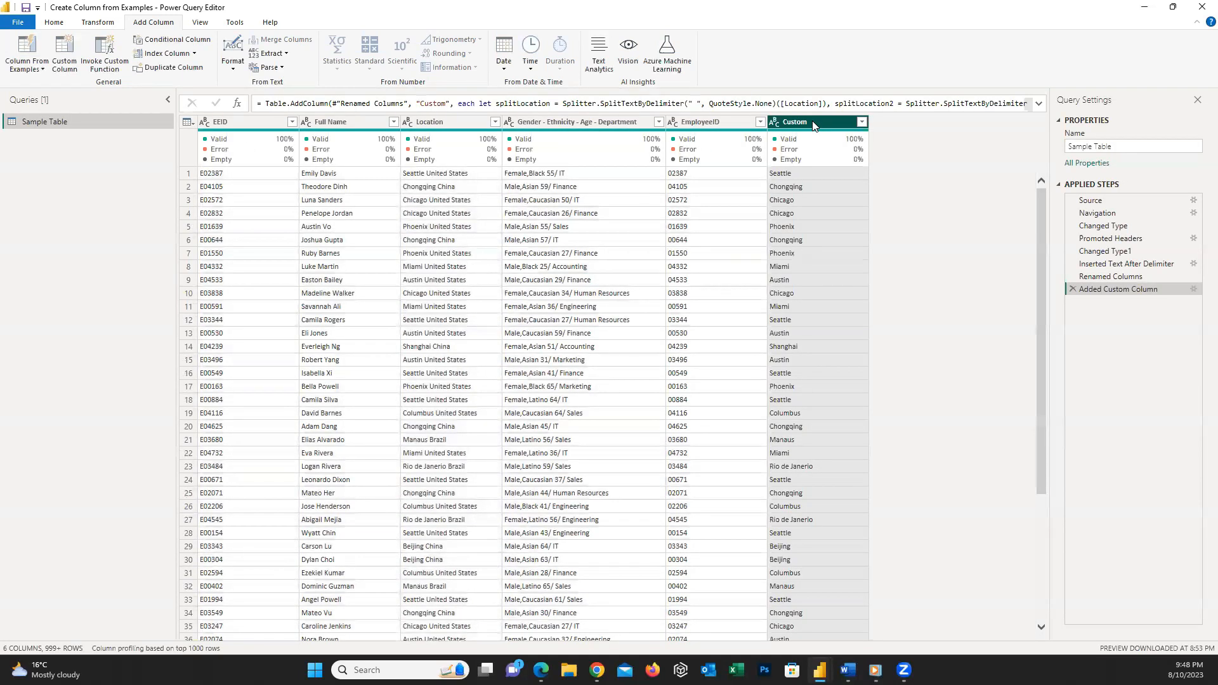
# Rename the new Custom column as City
pyautogui.doubleClick(813, 121)
pyautogui.write('ity')
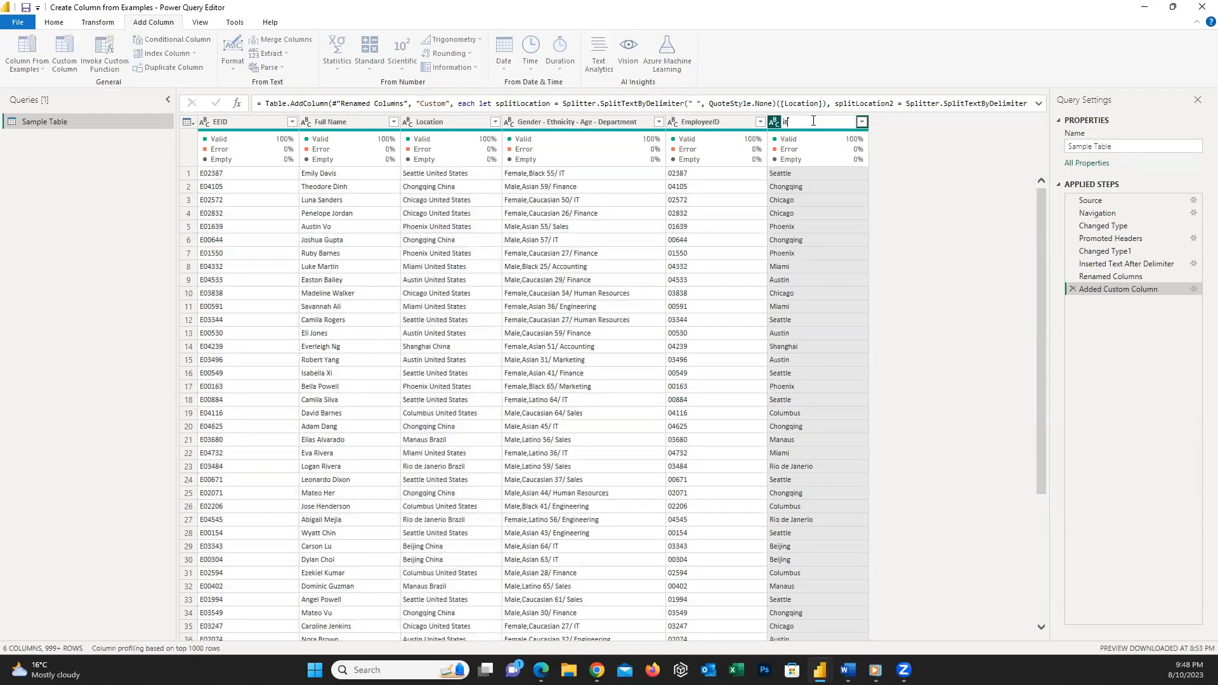
pyautogui.press('BackSpace')
pyautogui.press('BackSpace')
pyautogui.press('BackSpace')
pyautogui.write('City')
pyautogui.press('Return')
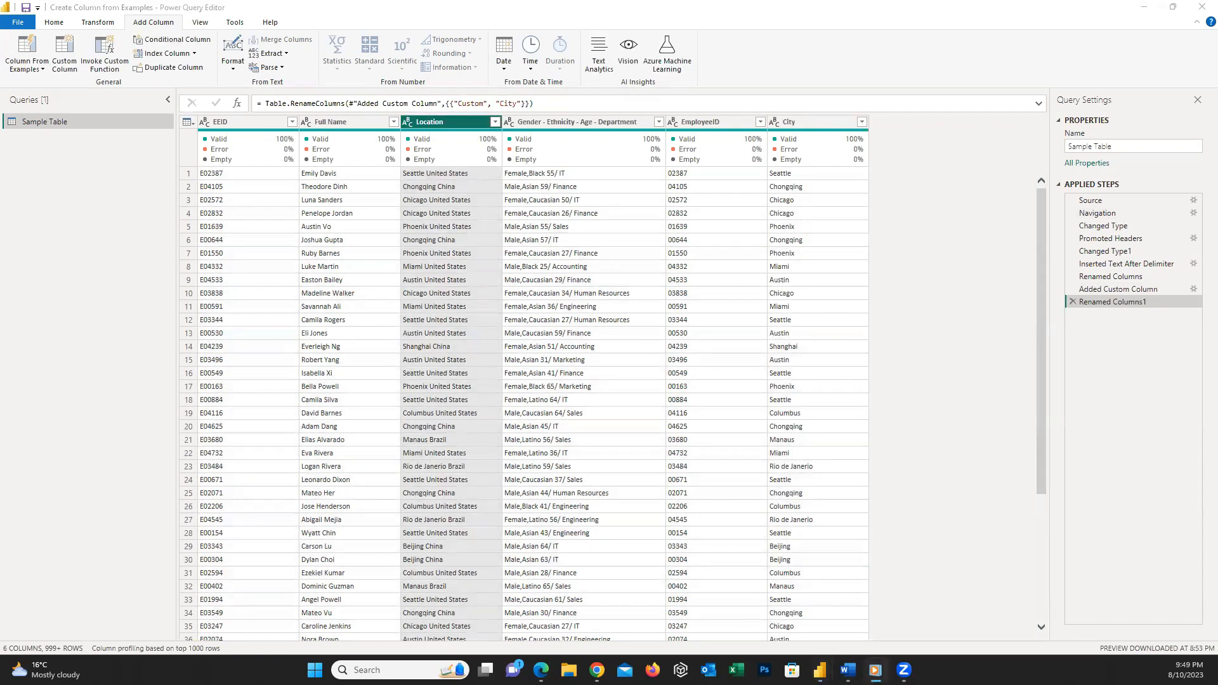
# Start a new column from examples and enter United States as the sample value for row 1
pyautogui.click(440, 125)
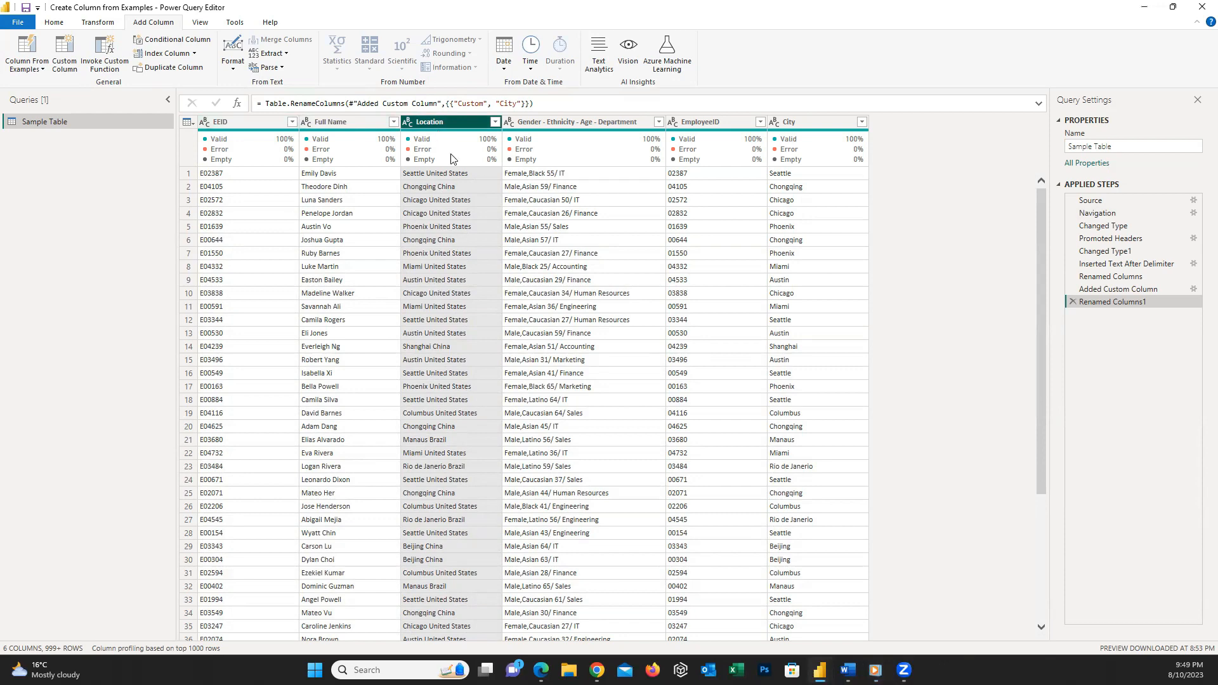
pyautogui.click(19, 50)
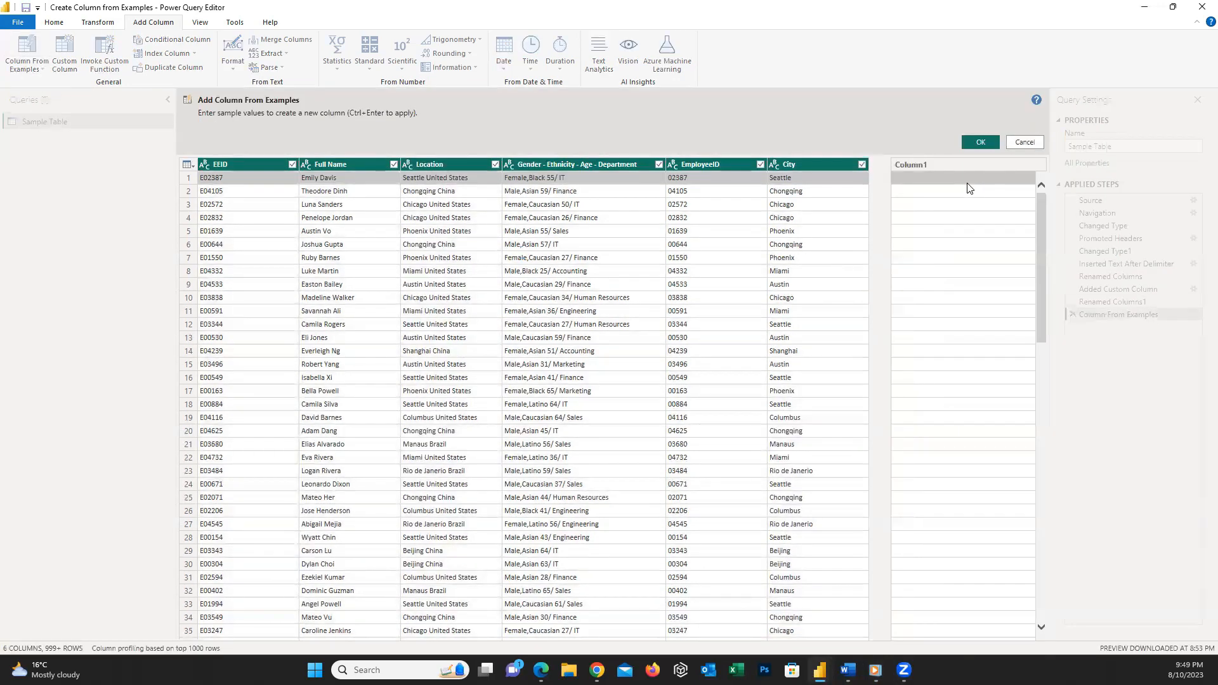
pyautogui.click(967, 178)
pyautogui.write('United States')
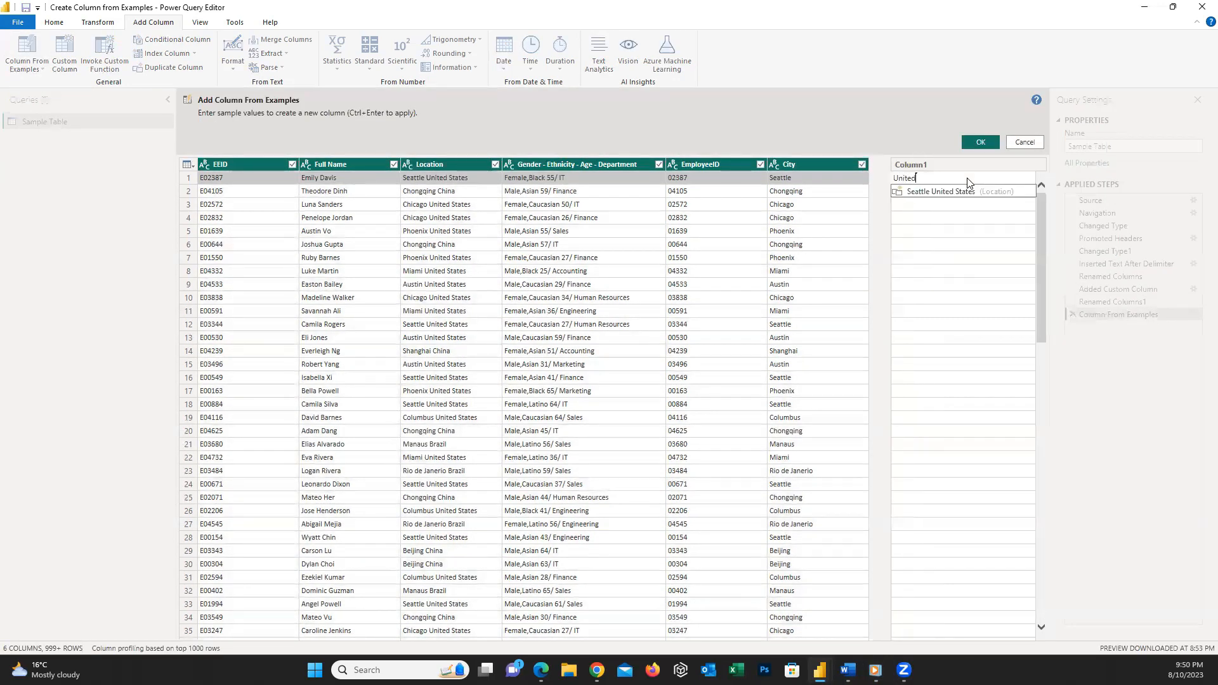
pyautogui.press('Return')
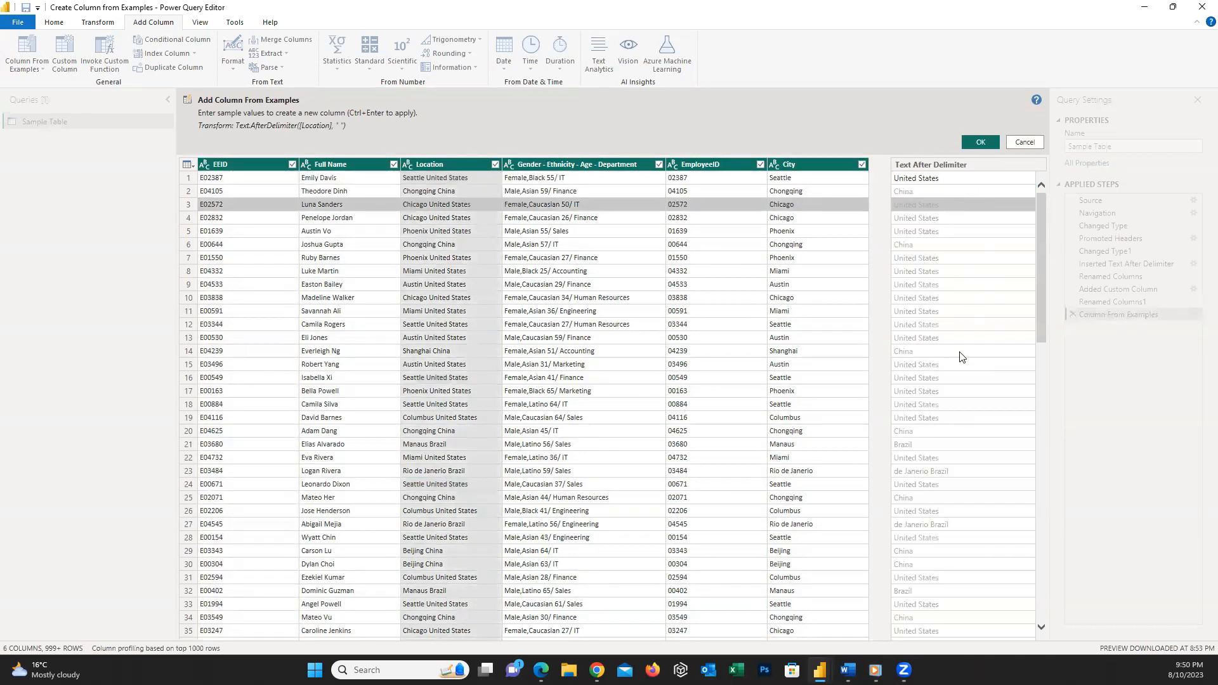
# Correct the suggested countries by entering Brazil in rows 23 and 27 of the new column
pyautogui.click(944, 470)
pyautogui.write('Brazil')
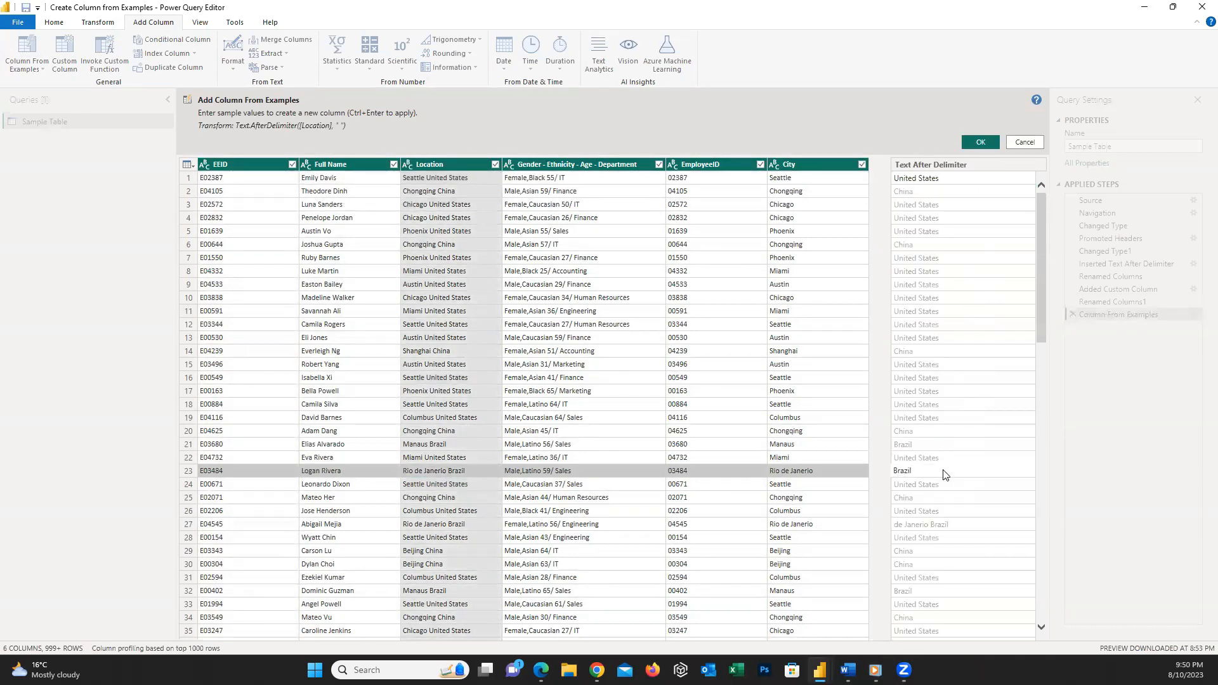
pyautogui.press('Return')
pyautogui.click(926, 524)
pyautogui.write('Brazil')
pyautogui.press('Return')
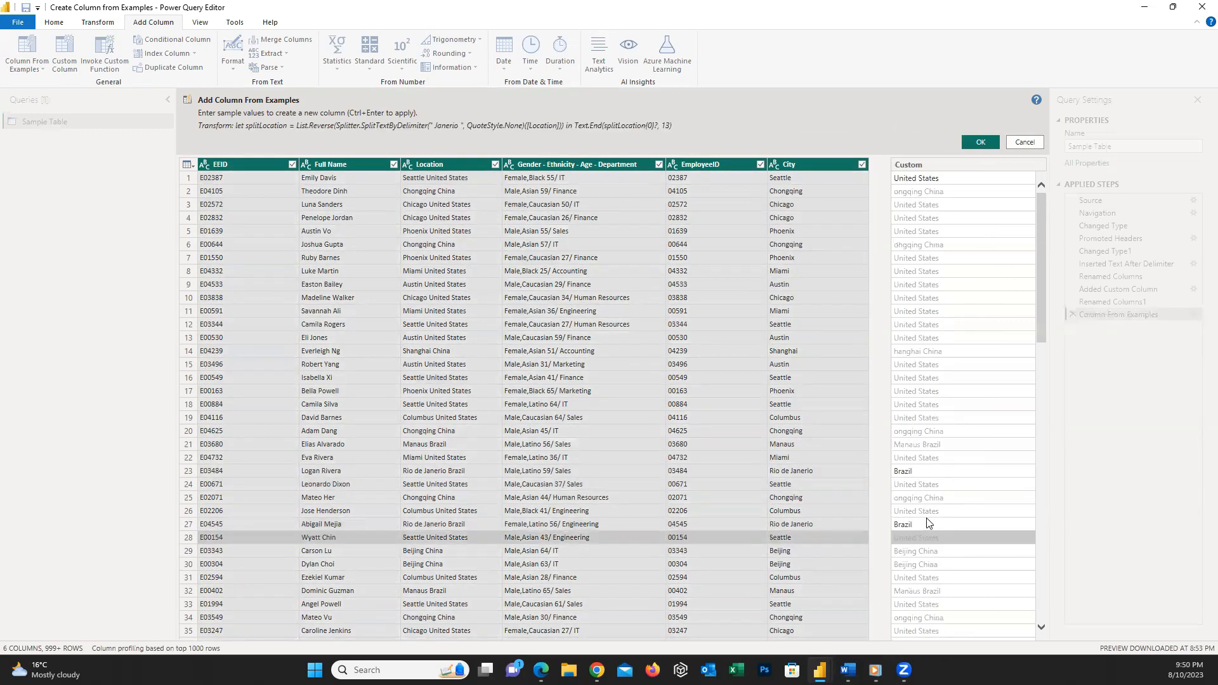
# Enter China in row 2 and United States in row 3 of the new column, and accept the column from examples
pyautogui.click(935, 192)
pyautogui.write('China')
pyautogui.press('Return')
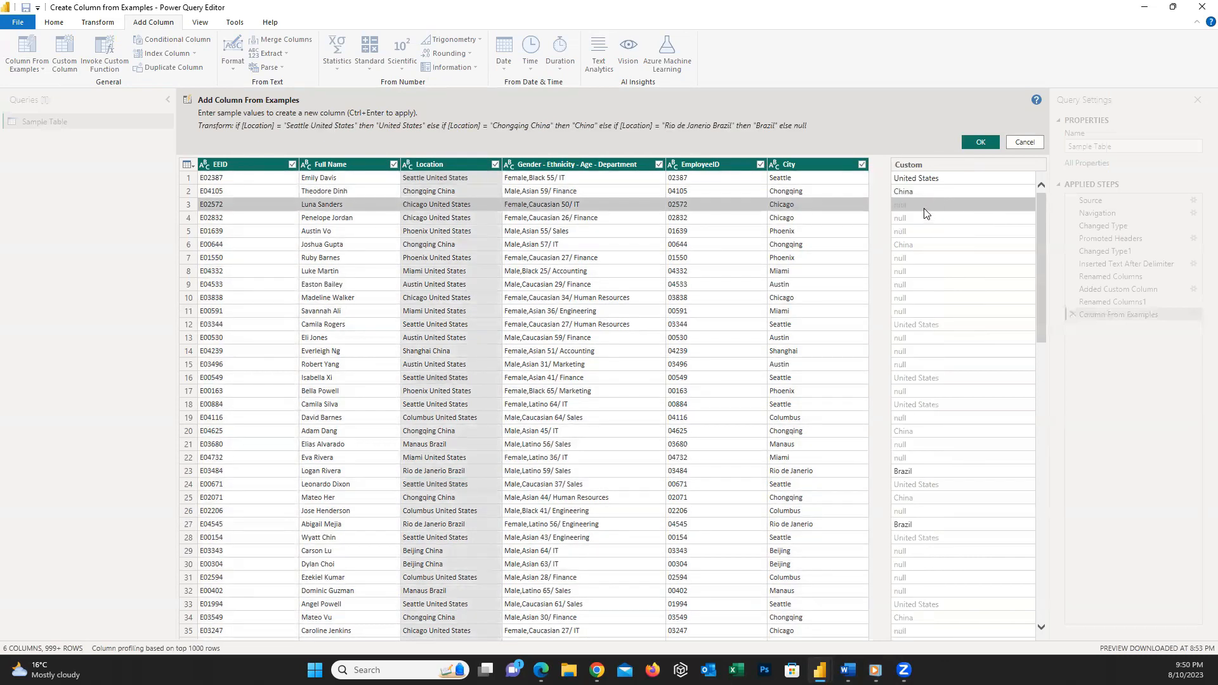
pyautogui.write('United States')
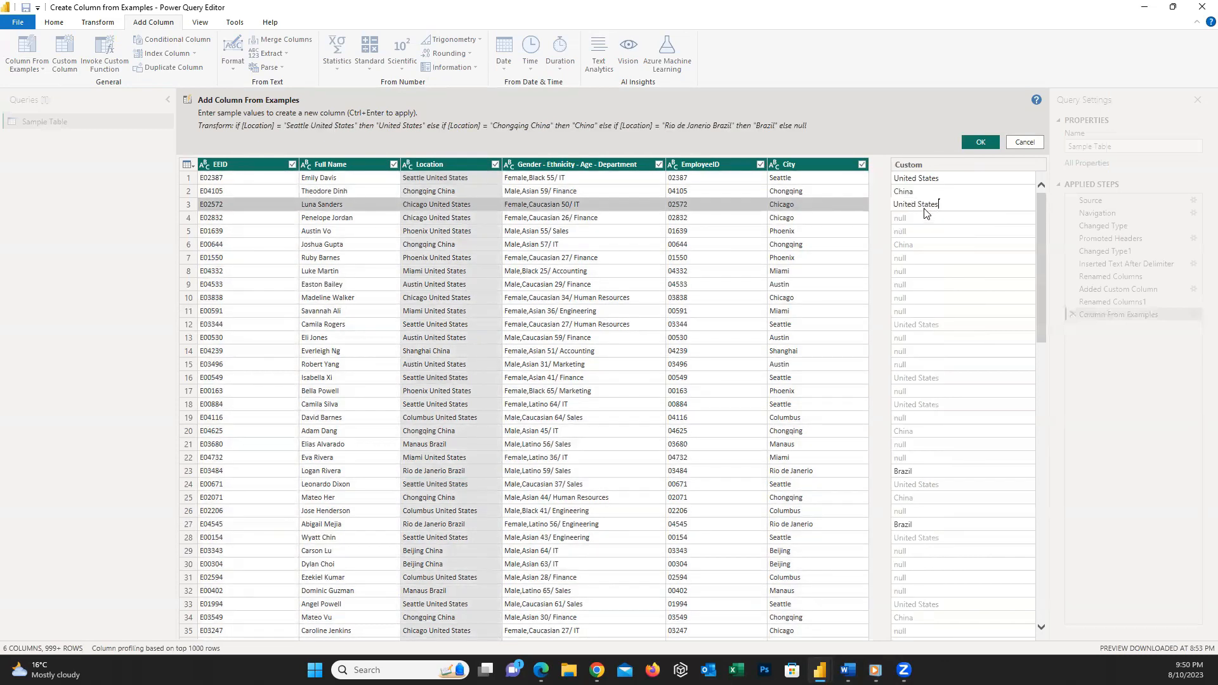
pyautogui.press('Return')
pyautogui.scroll(-20, 957, 384)
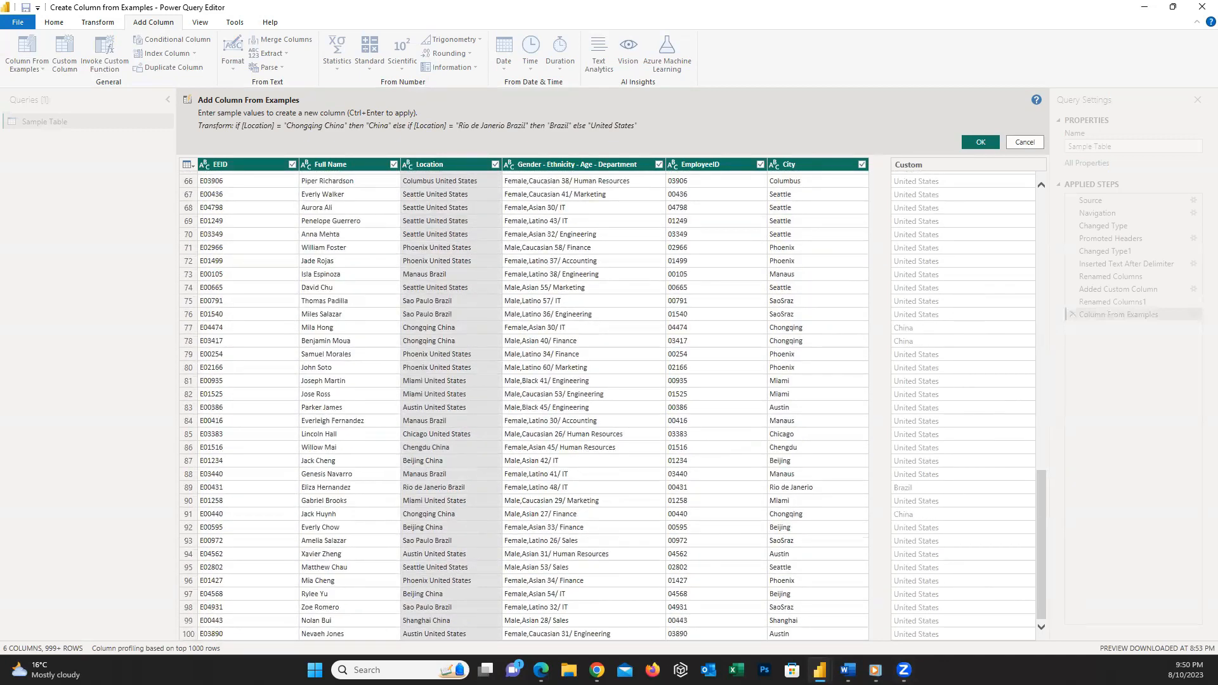
pyautogui.click(974, 142)
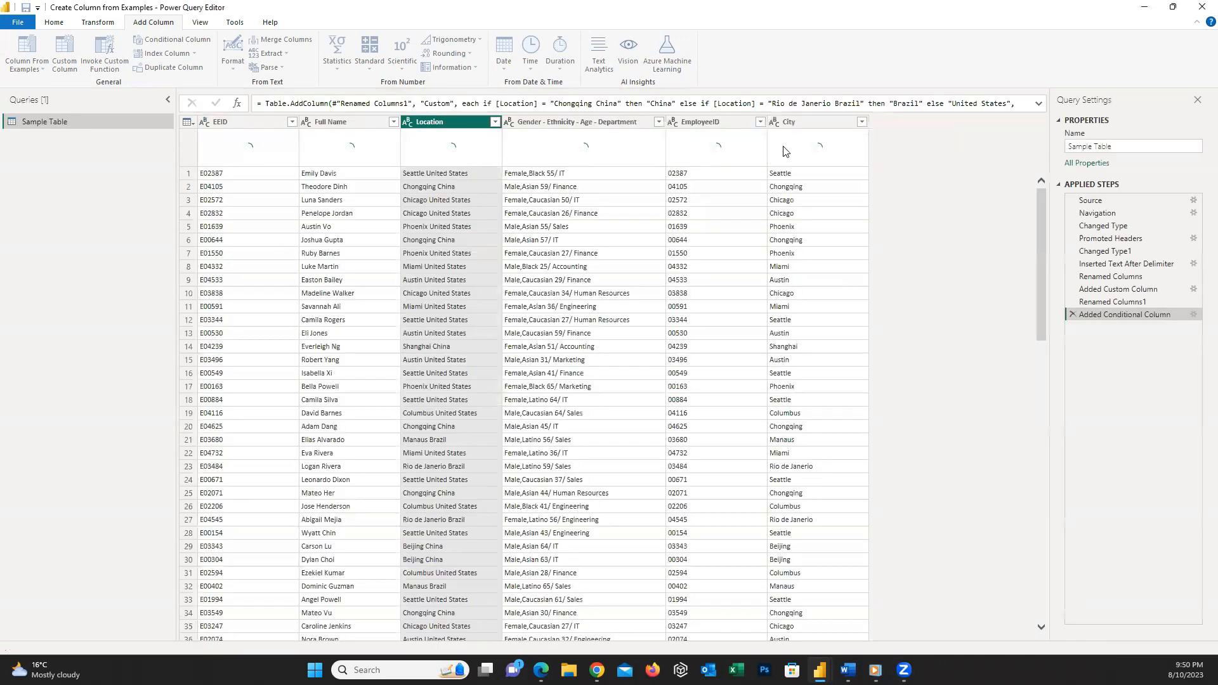
# Rename the new Custom column as Country
pyautogui.doubleClick(910, 121)
pyautogui.write('ount')
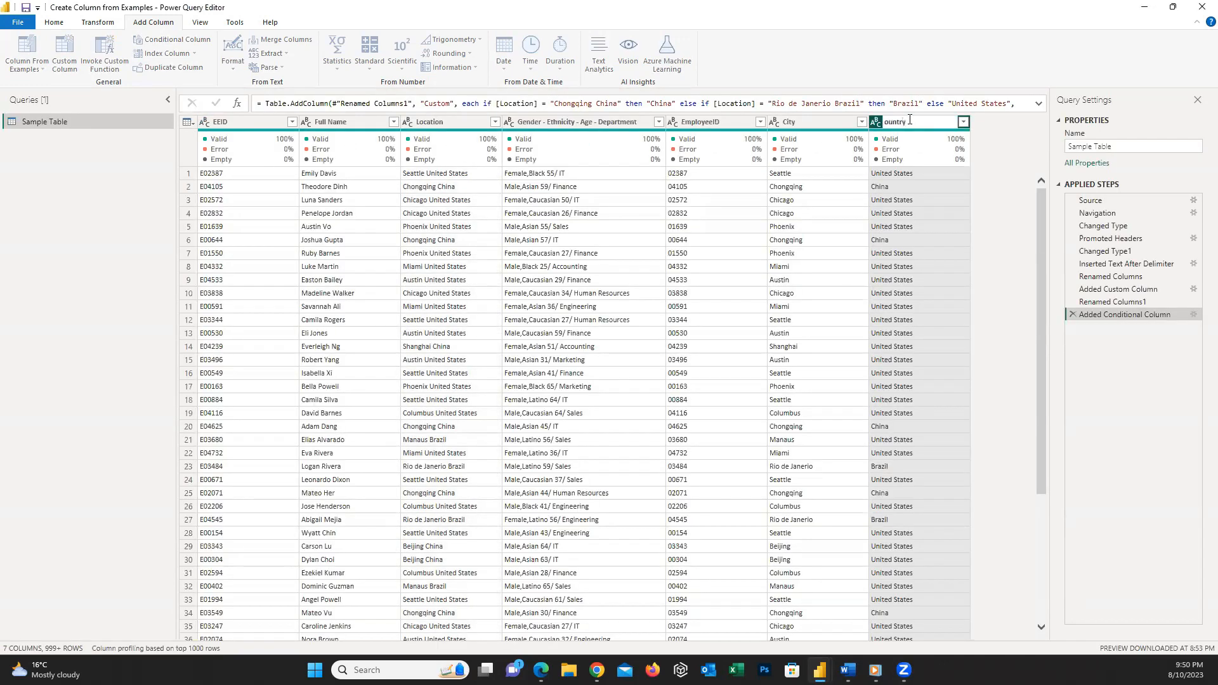
pyautogui.write('ry')
pyautogui.press('Left')
pyautogui.press('Left')
pyautogui.press('Left')
pyautogui.press('Left')
pyautogui.press('Left')
pyautogui.write('C')
pyautogui.press('Return')
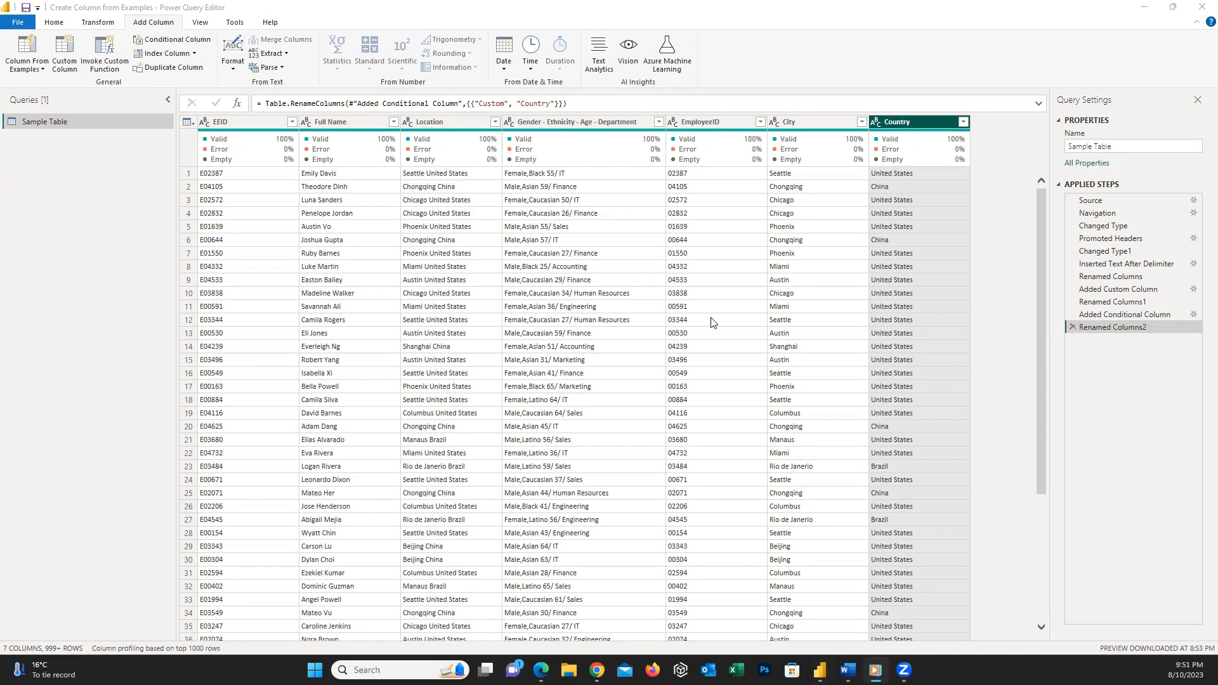
# Add a column from examples that extracts the age from the Gender - Ethnicity - Age - Department column, using 55 as the row 1 sample
pyautogui.click(577, 122)
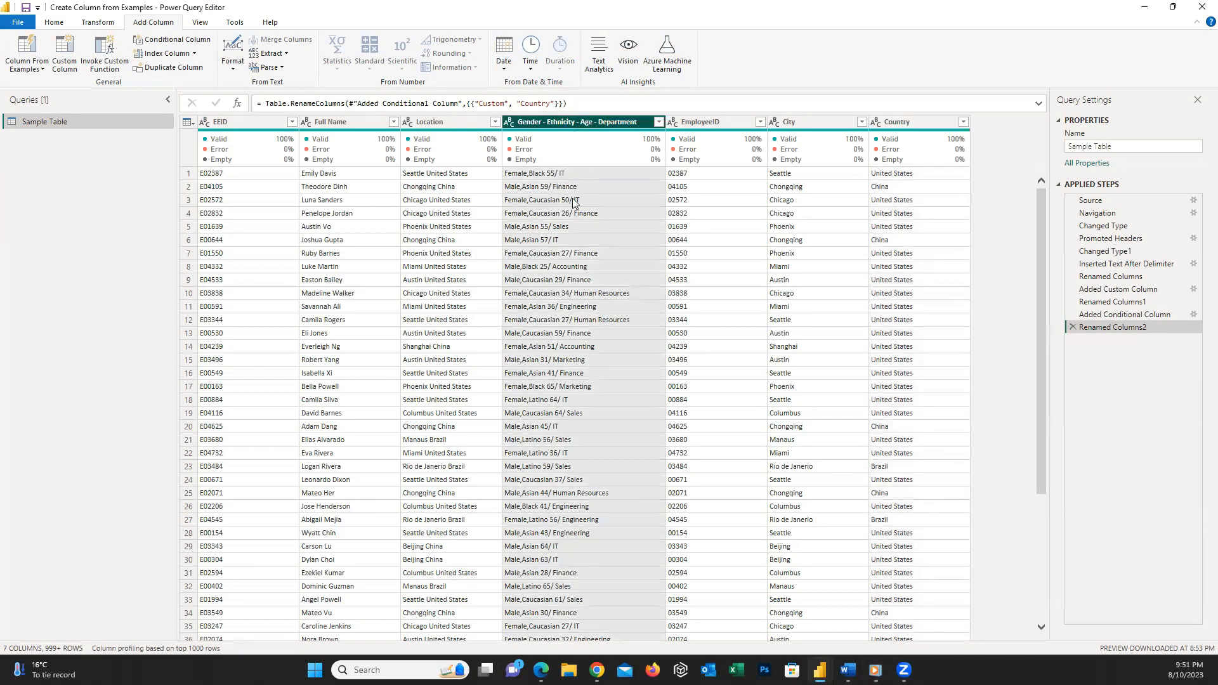
pyautogui.moveTo(537, 131)
pyautogui.click(24, 49)
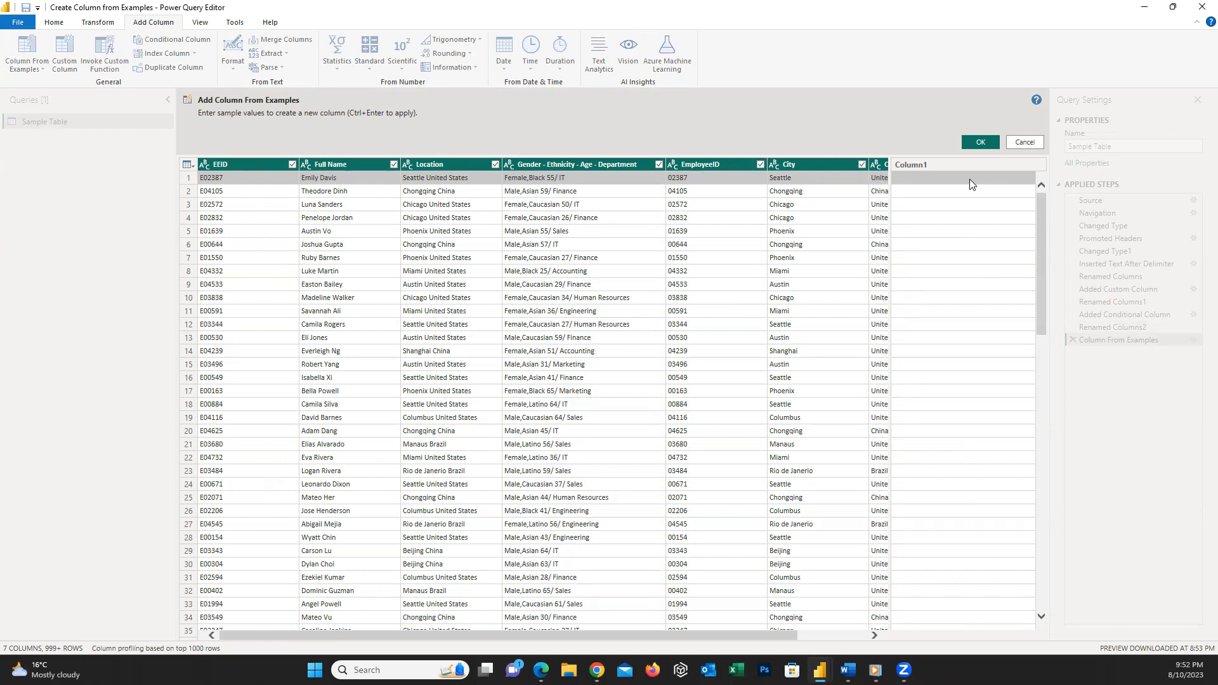
pyautogui.write('55')
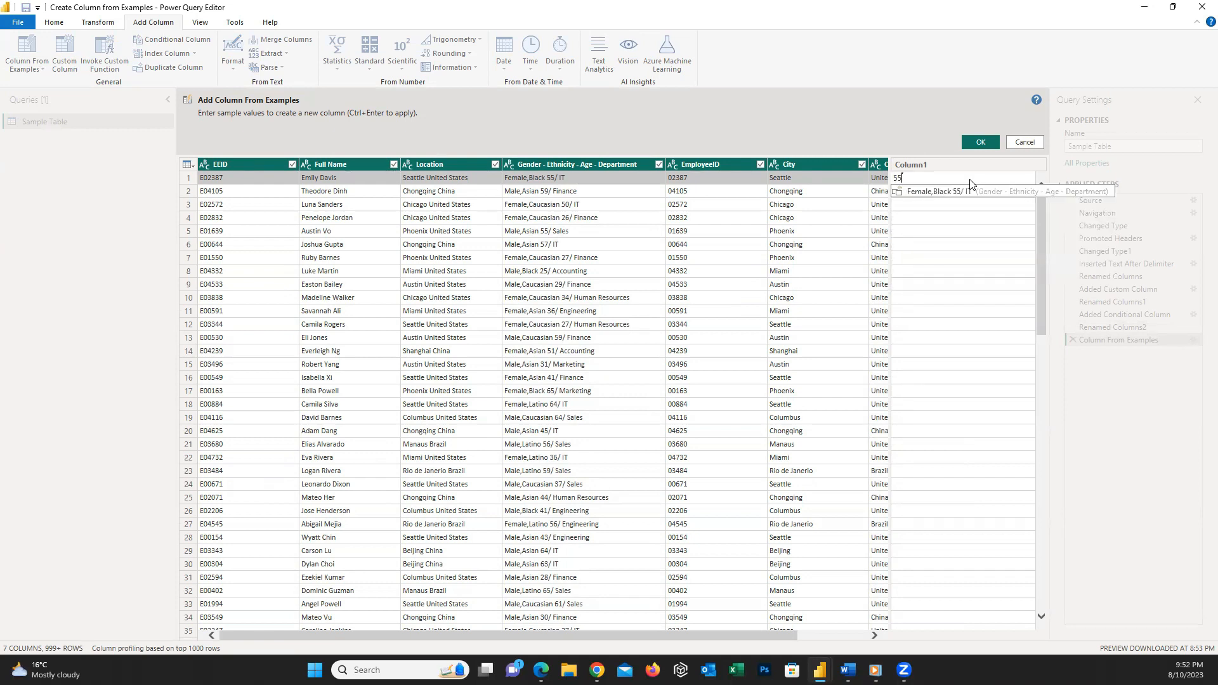
pyautogui.press('Return')
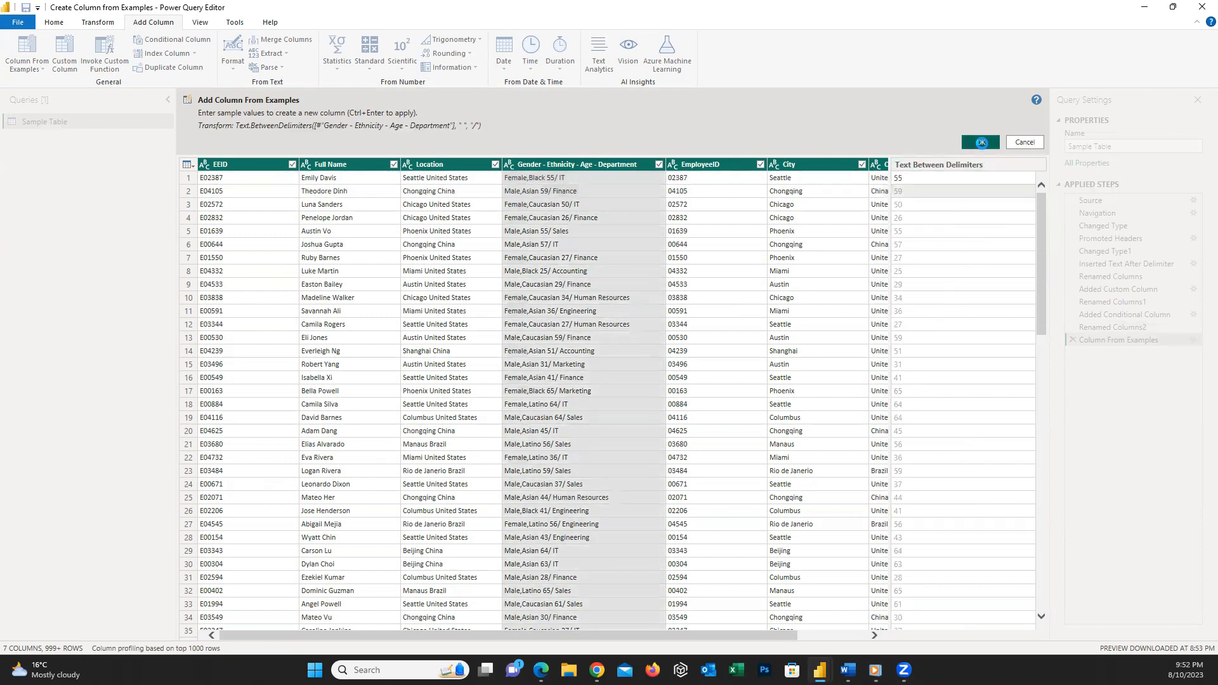
pyautogui.click(981, 143)
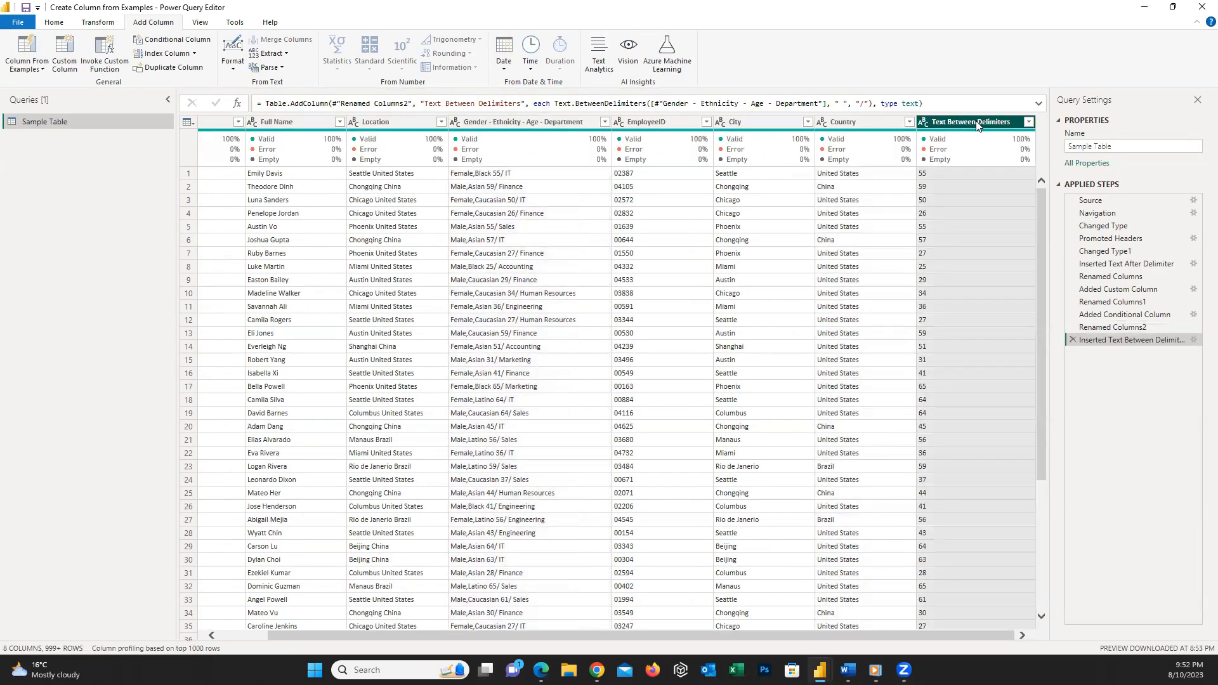
# Rename the new column of extracted ages as Age
pyautogui.doubleClick(978, 121)
pyautogui.write('ge')
pyautogui.press('Return')
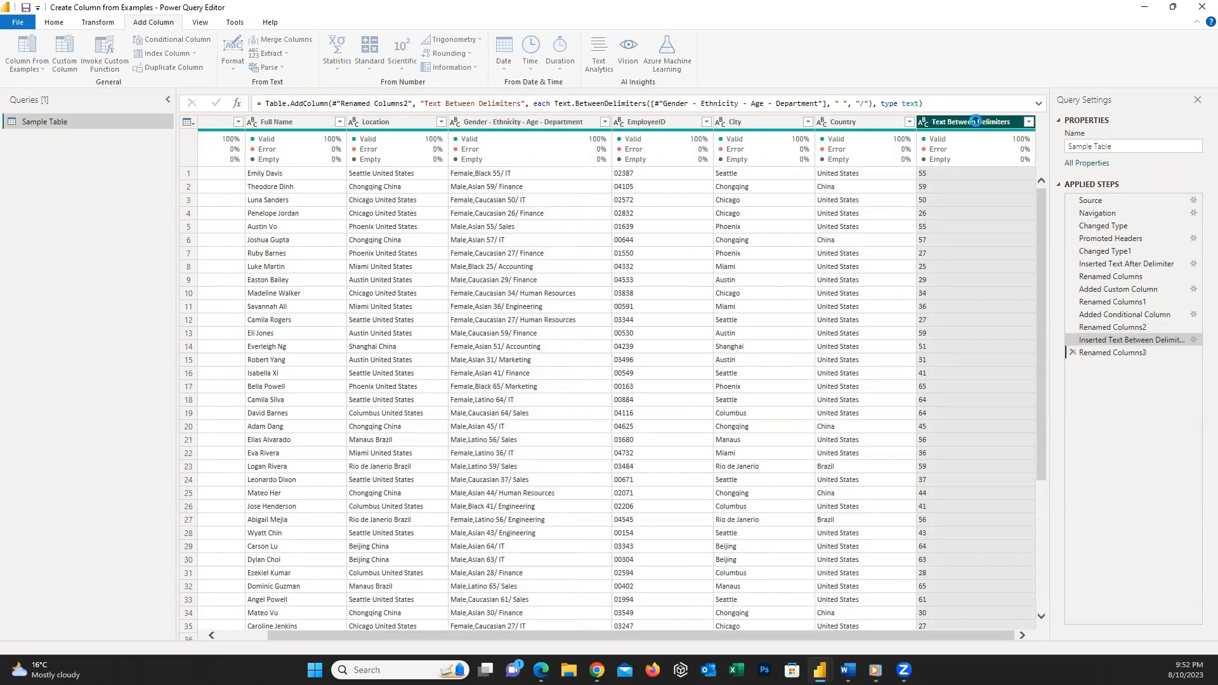
pyautogui.doubleClick(1009, 122)
pyautogui.write('Age')
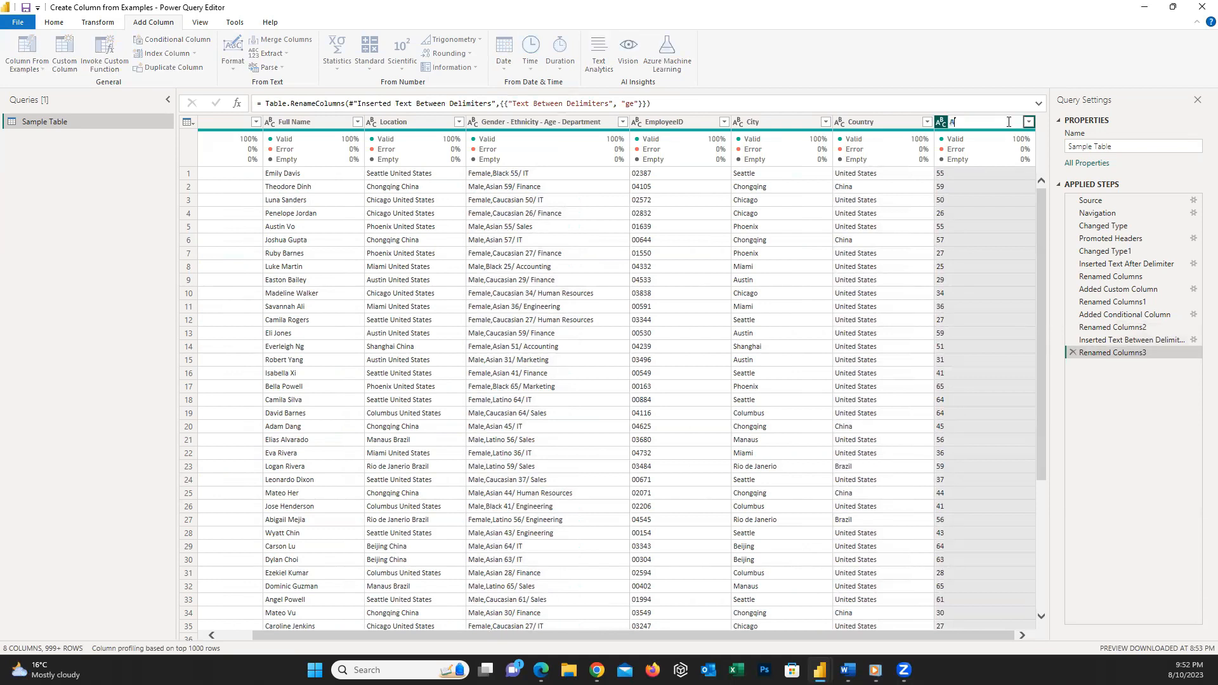
pyautogui.press('Return')
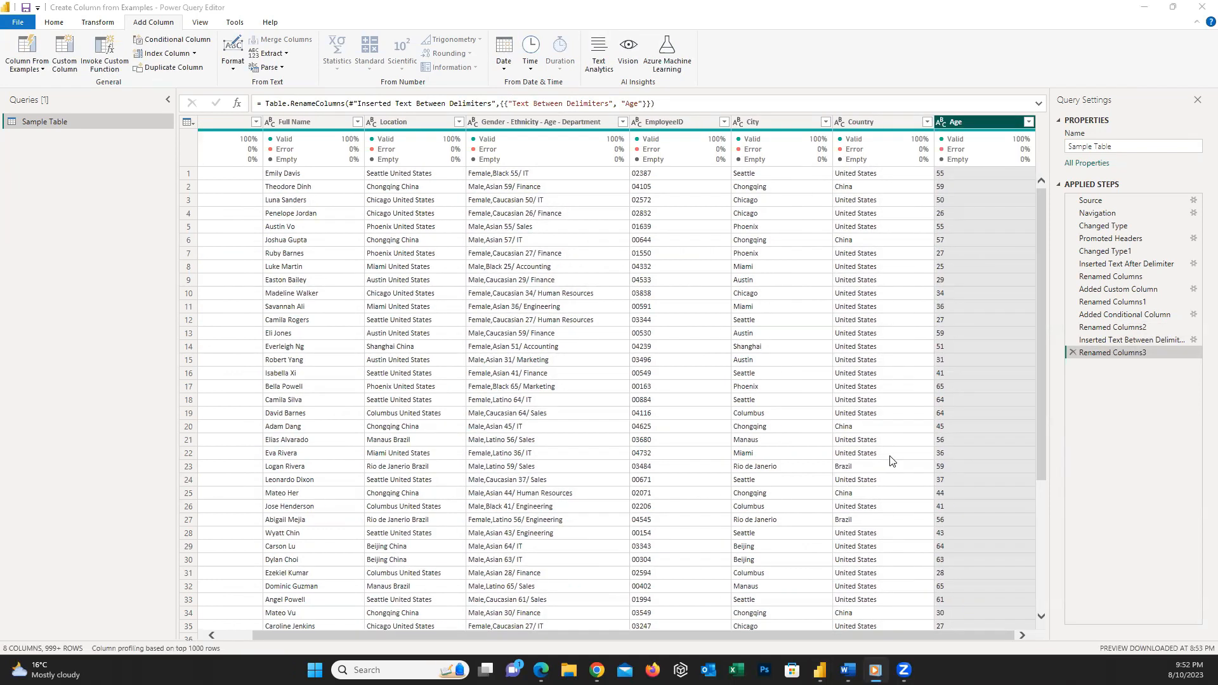
# Add a column from examples that extracts the ethnicity from the combined Gender - Ethnicity - Age - Department column, using Black as the row 1 sample
pyautogui.click(550, 123)
pyautogui.click(19, 45)
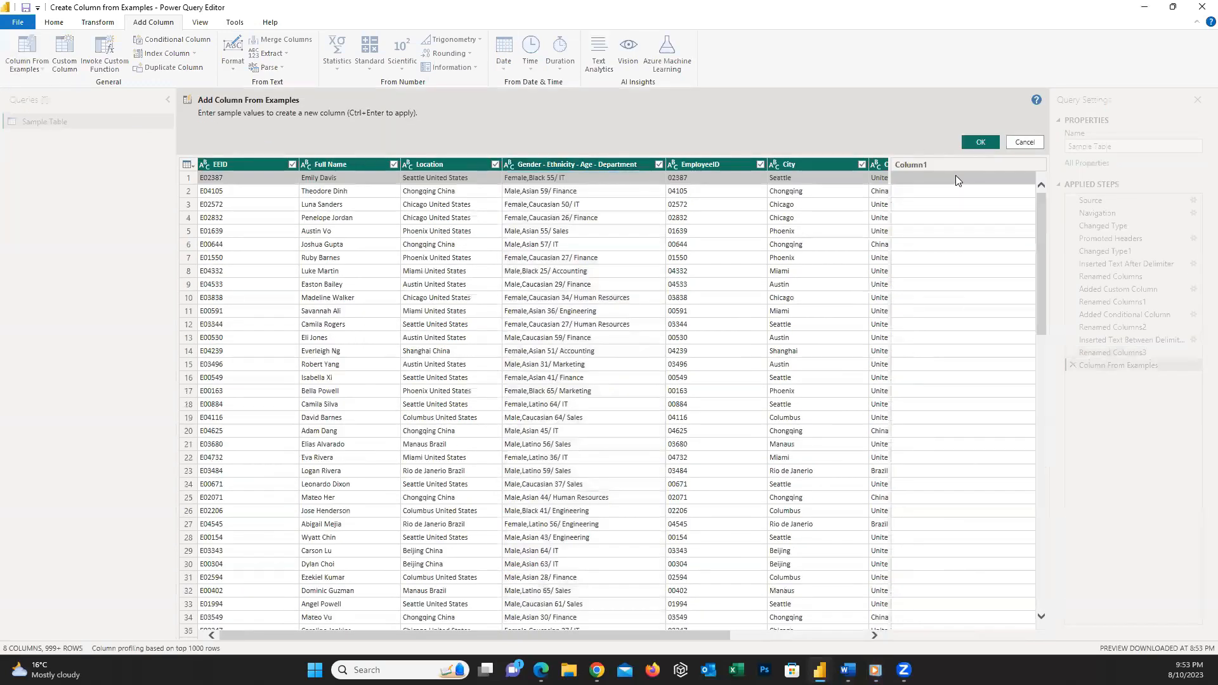
pyautogui.click(955, 177)
pyautogui.write('Black')
pyautogui.press('Return')
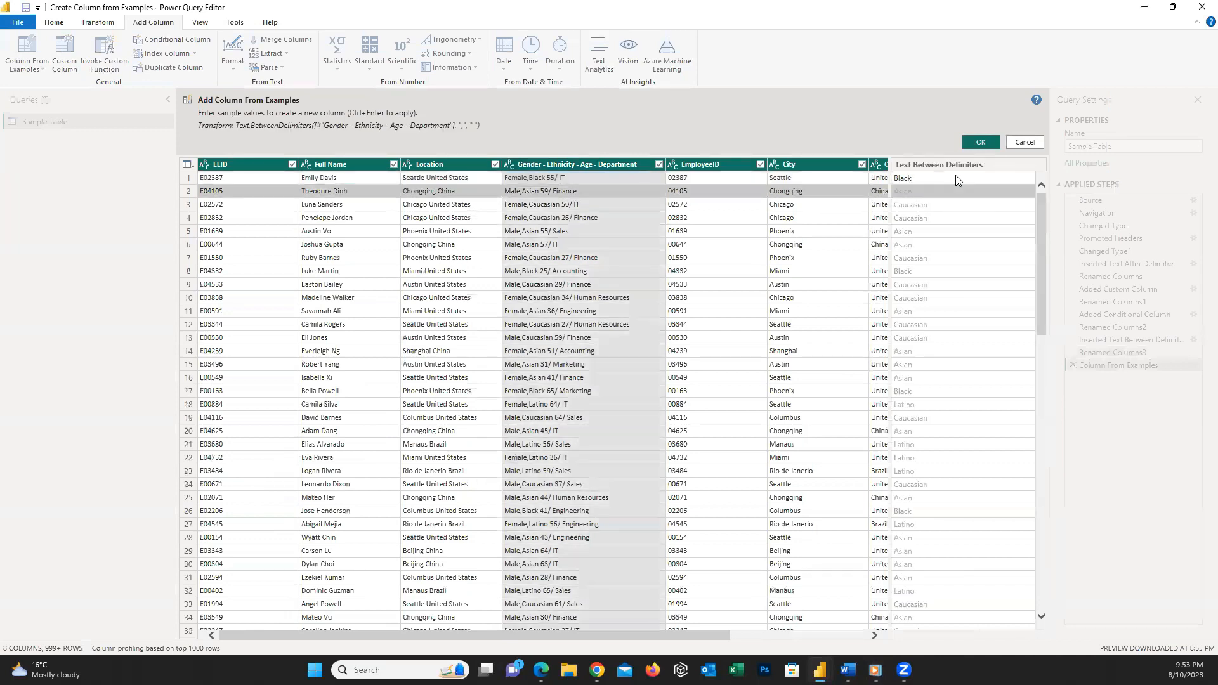
pyautogui.click(982, 143)
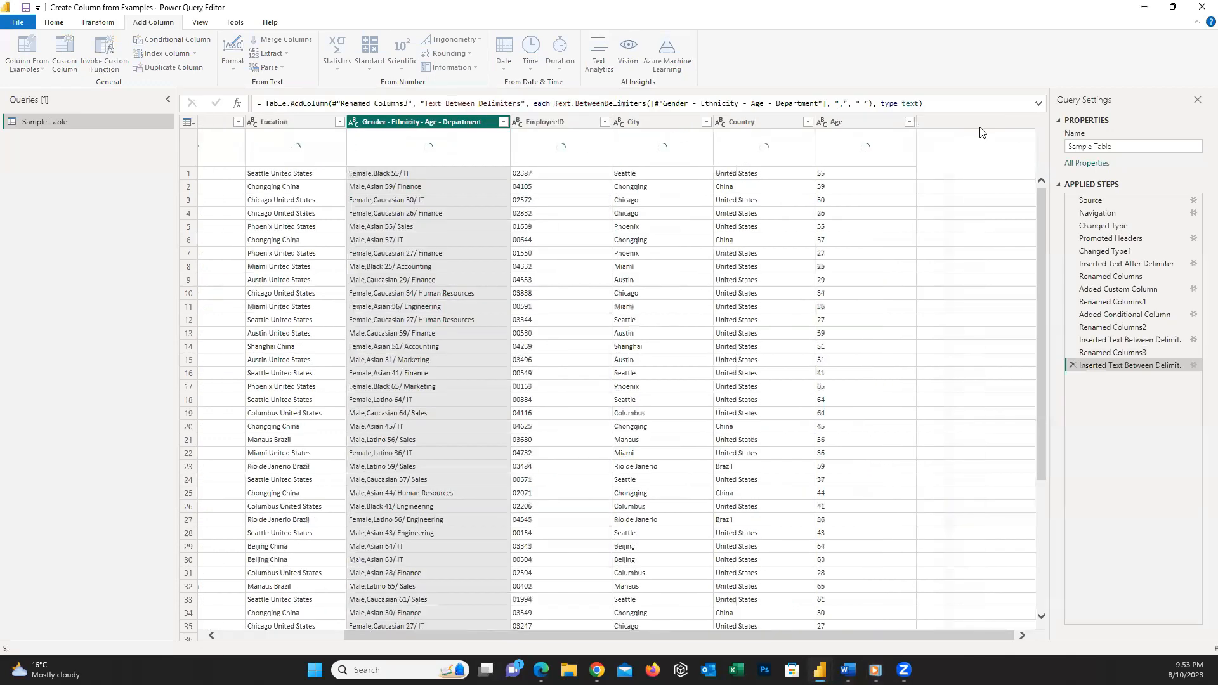
# Rename the new Text Between Delimiters column as Ethnicity
pyautogui.doubleClick(981, 122)
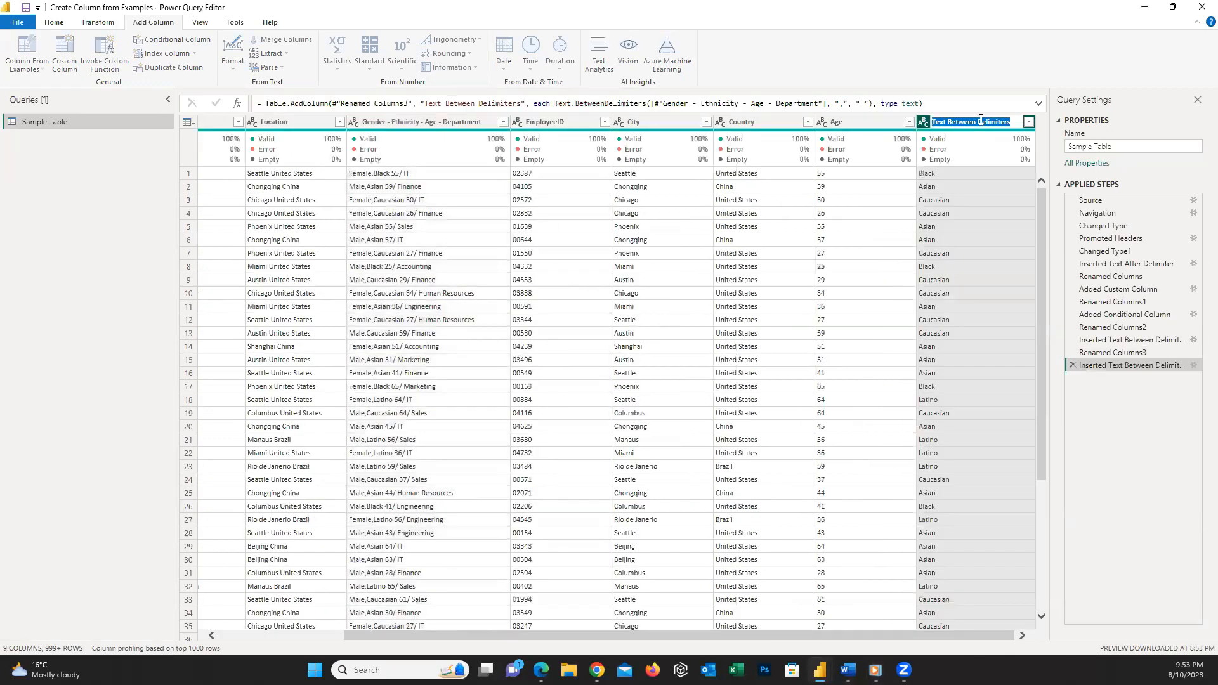
pyautogui.write('E')
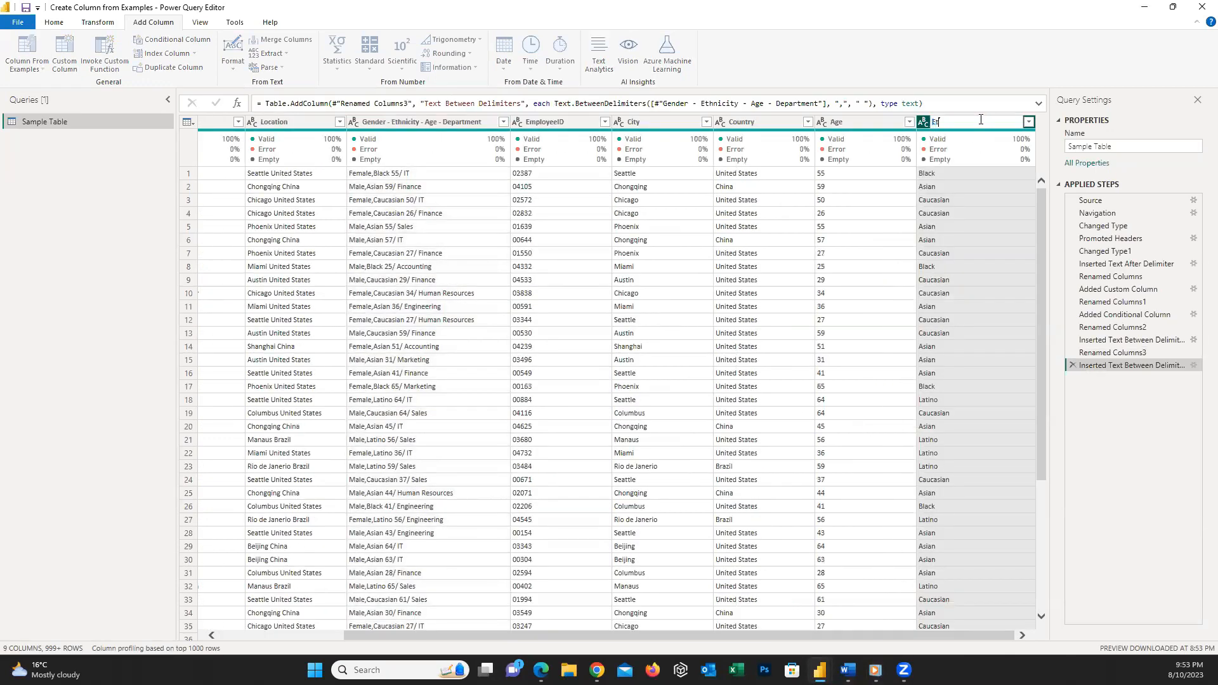
pyautogui.write('thnicity')
pyautogui.press('Return')
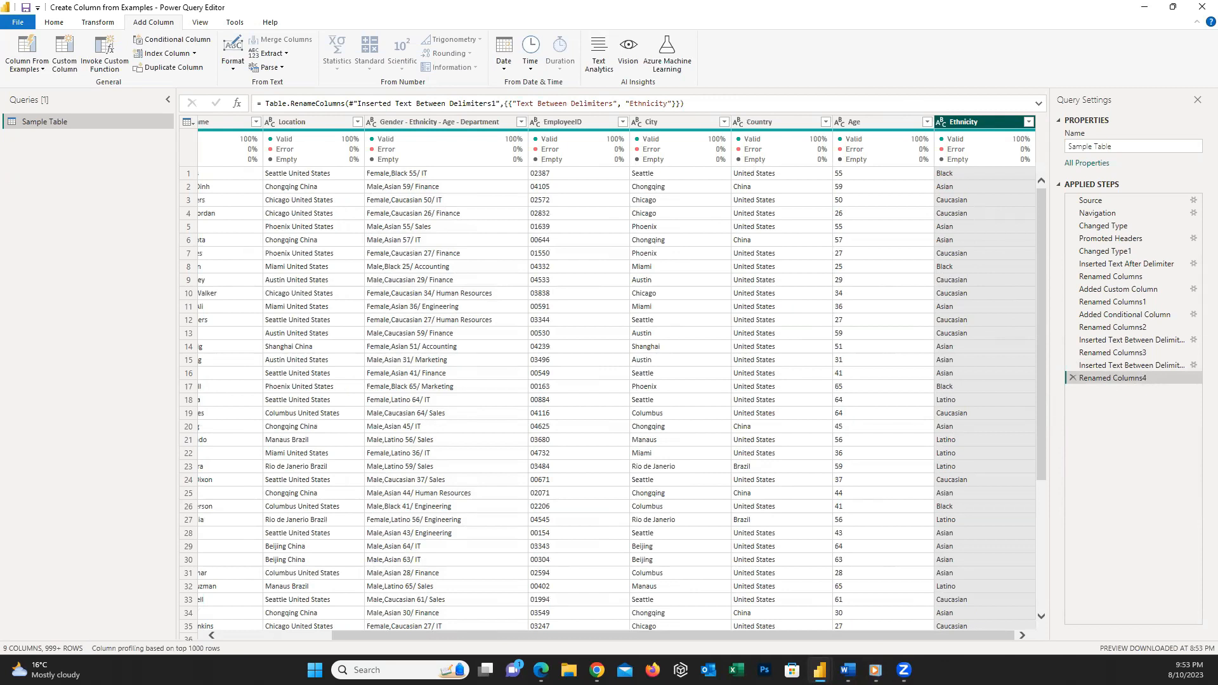
pyautogui.hotkey('alt', 'Tab')
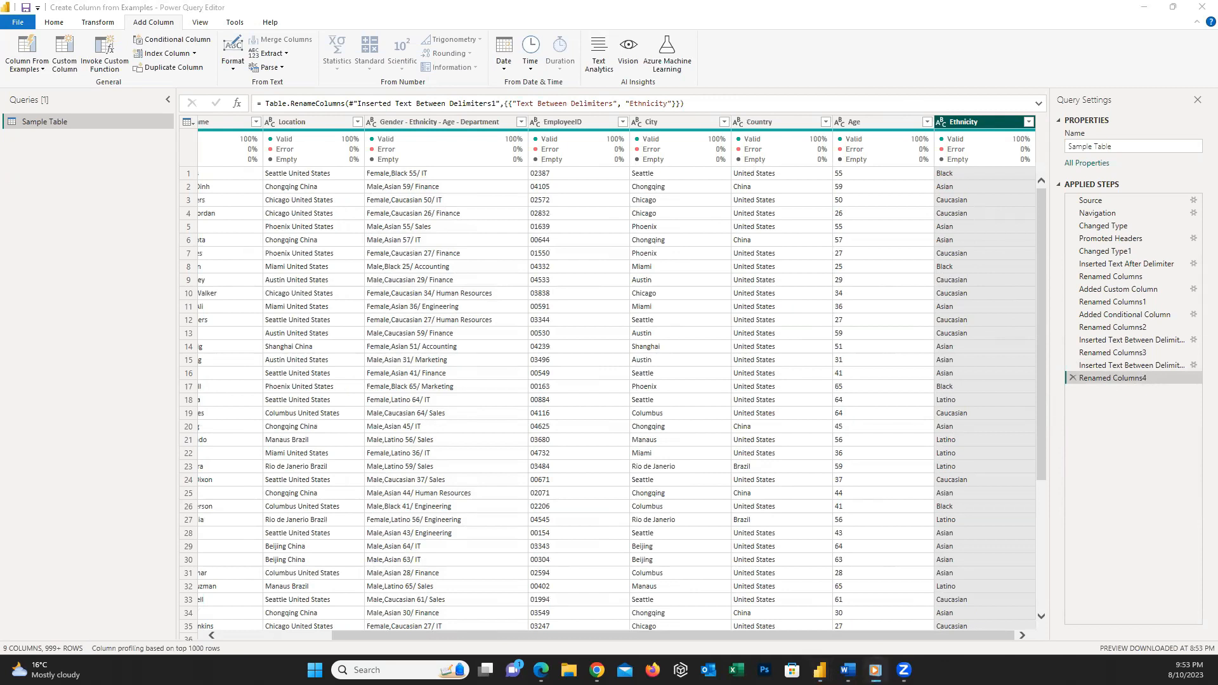